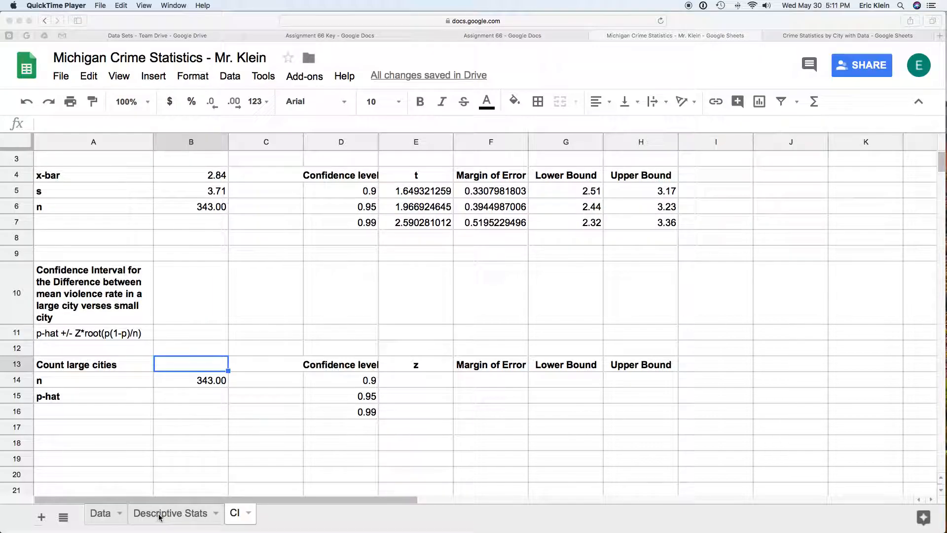
- Inspect the L/S column E on the Data sheet before writing the count on the CI sheet
{"action": "left_click", "coordinate": [97, 520]}
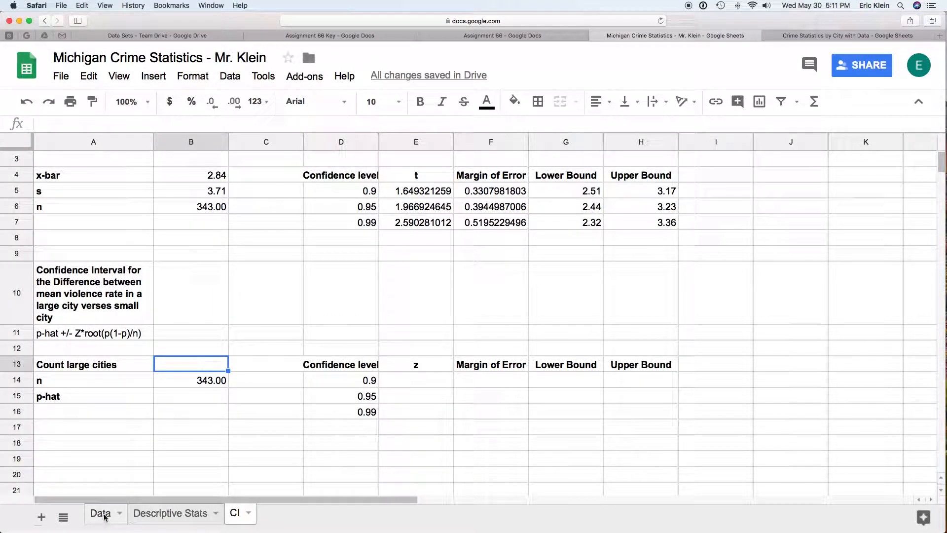
{"action": "left_click", "coordinate": [104, 517]}
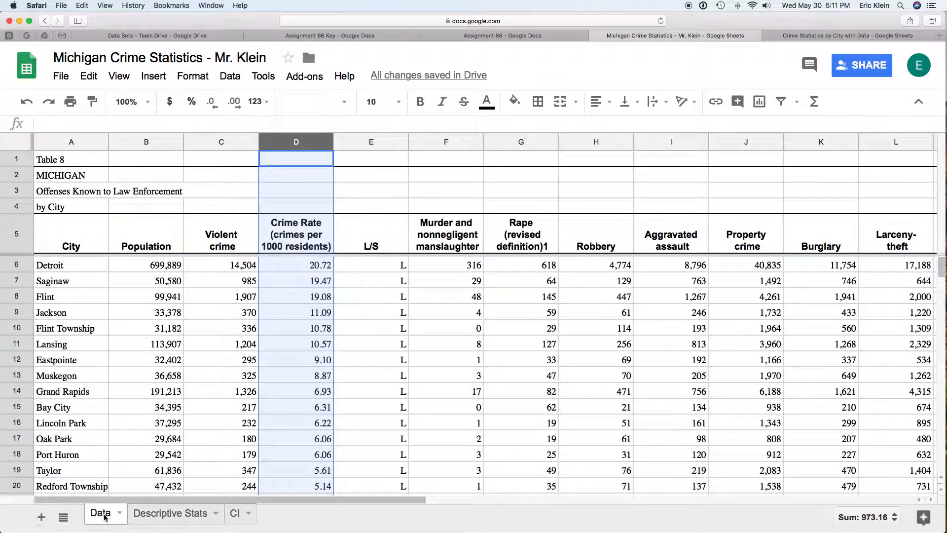
{"action": "left_click", "coordinate": [390, 143]}
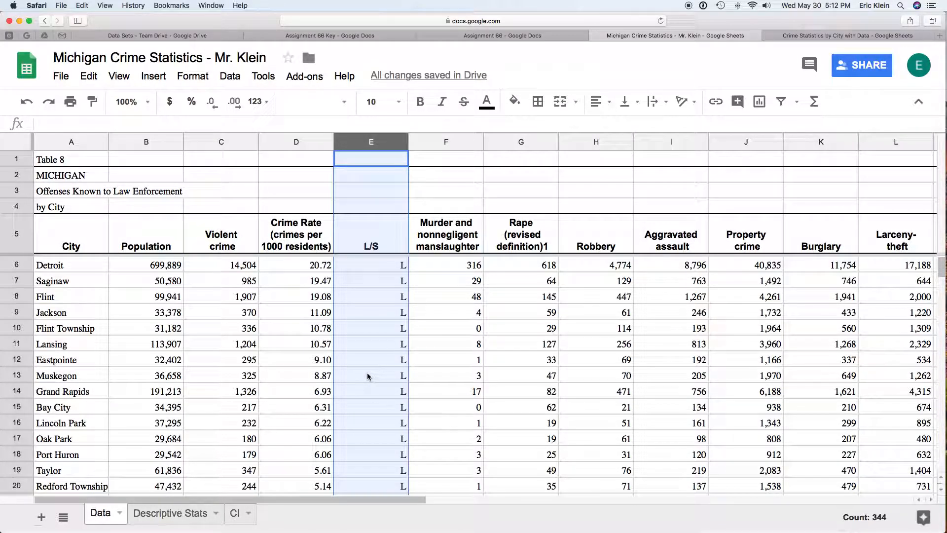
{"action": "left_click", "coordinate": [235, 516]}
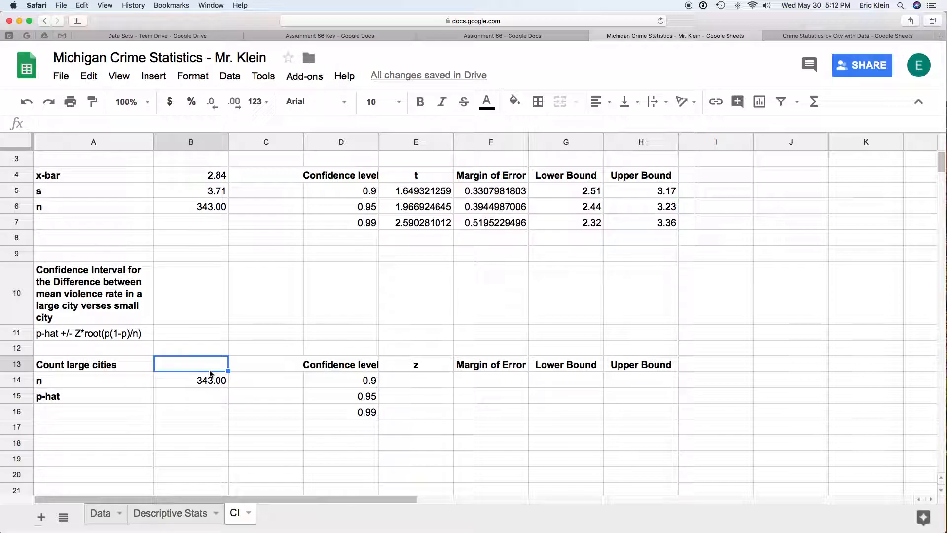
{"action": "left_click", "coordinate": [98, 515]}
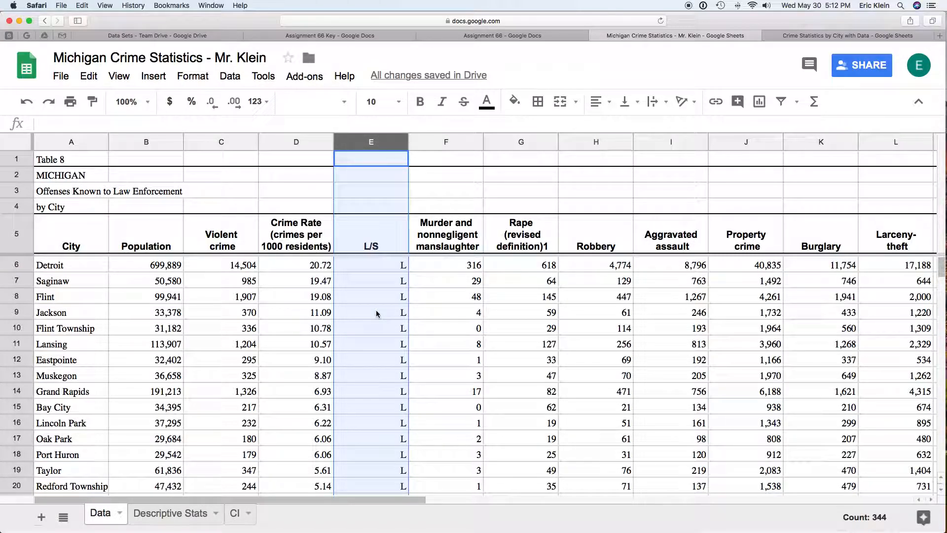
{"action": "left_click", "coordinate": [236, 514]}
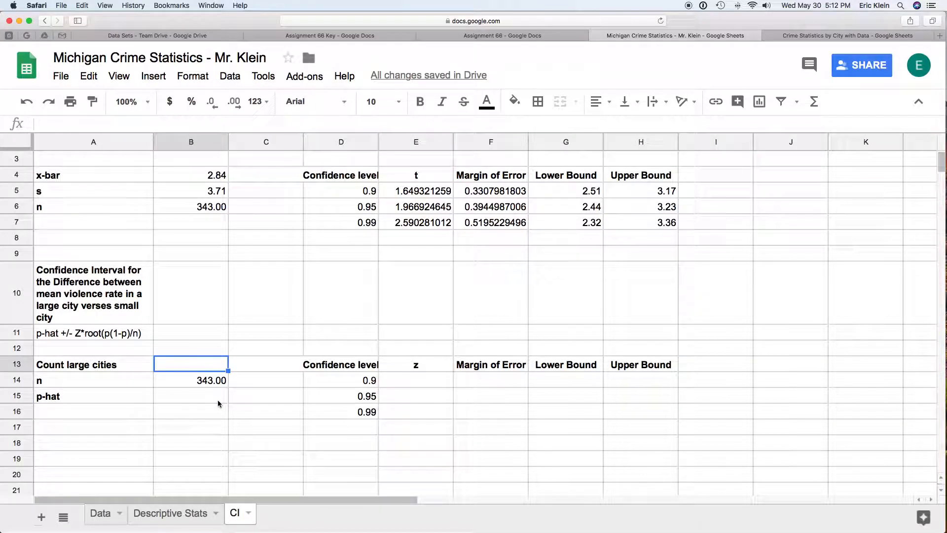
- Enter =countif(Data!E6:E348,"L") in B13 so the large-city count shows 55.00
{"action": "type", "text": "=countif"}
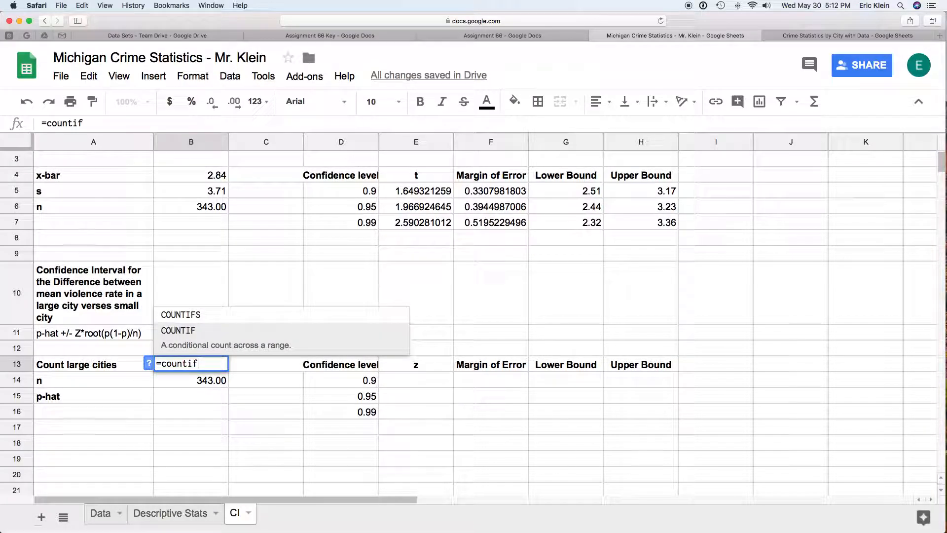
{"action": "type", "text": "("}
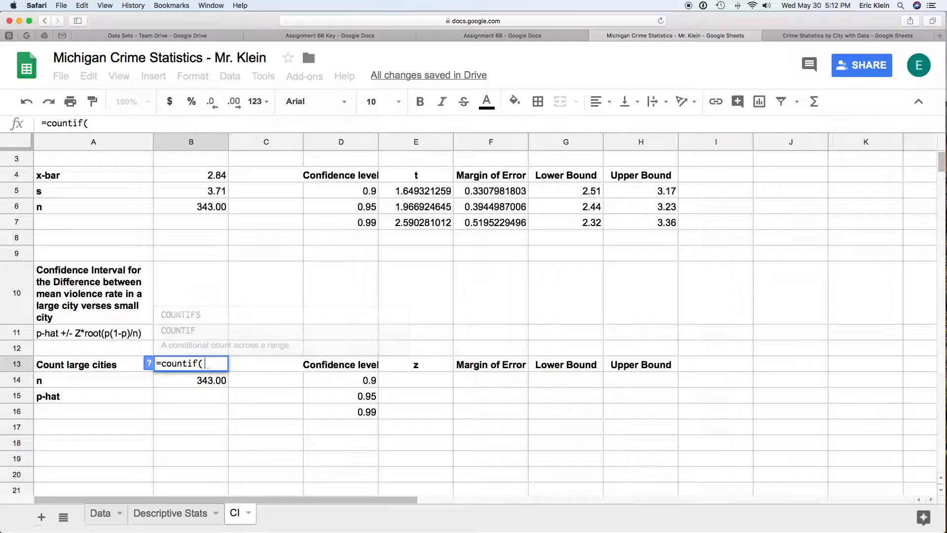
{"action": "type", "text": "Data"}
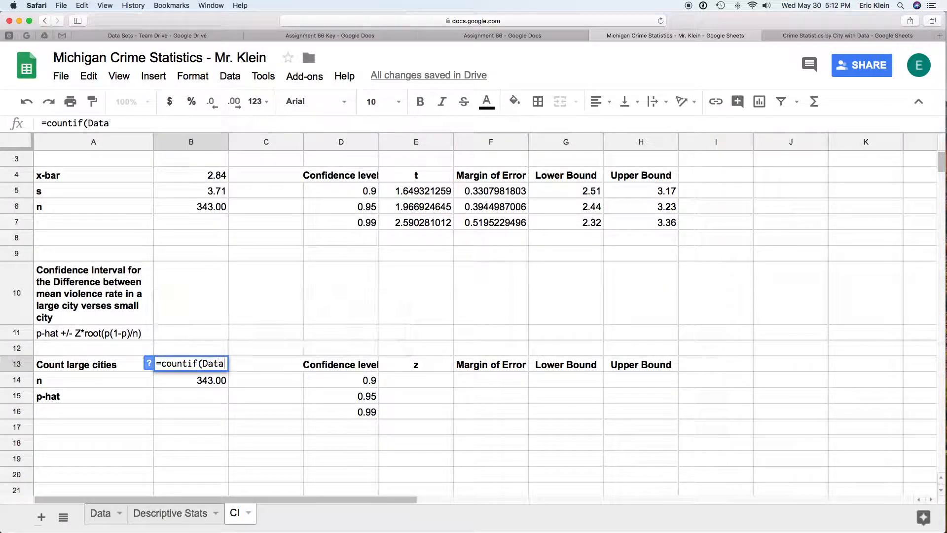
{"action": "type", "text": "!E"}
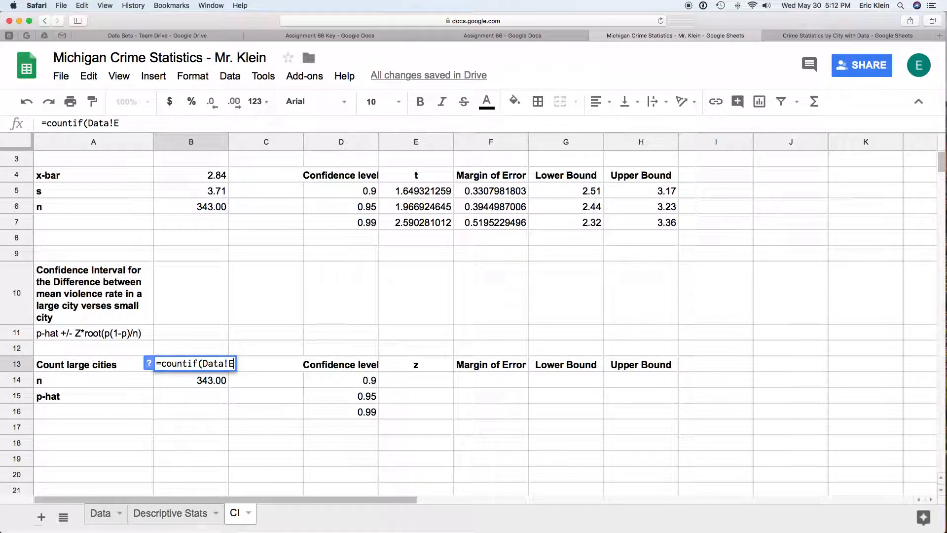
{"action": "type", "text": "6:E"}
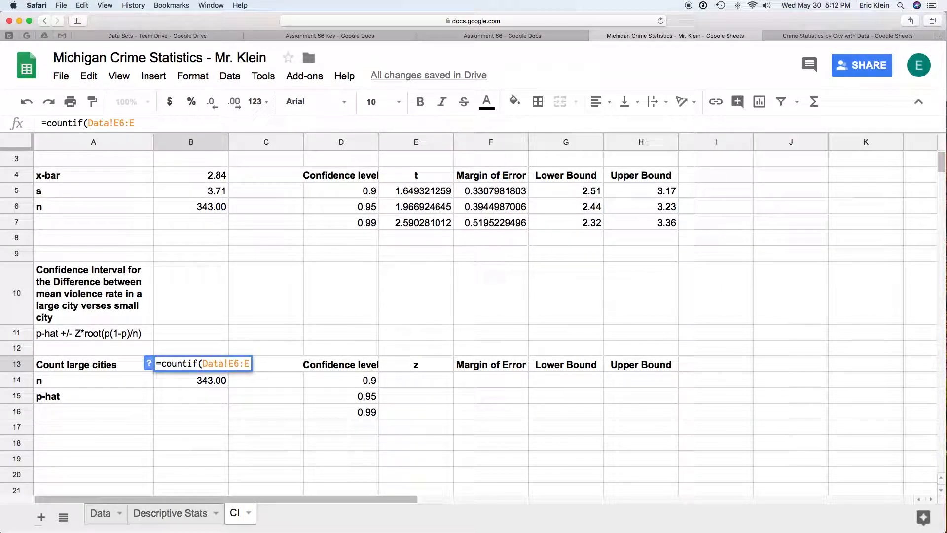
{"action": "type", "text": "348"}
{"action": "left_click", "coordinate": [101, 514]}
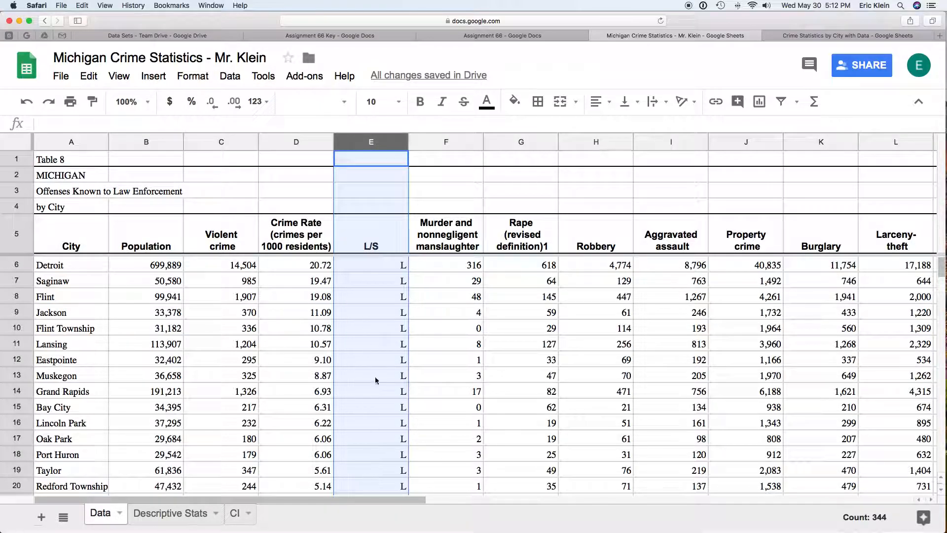
{"action": "left_click", "coordinate": [234, 515]}
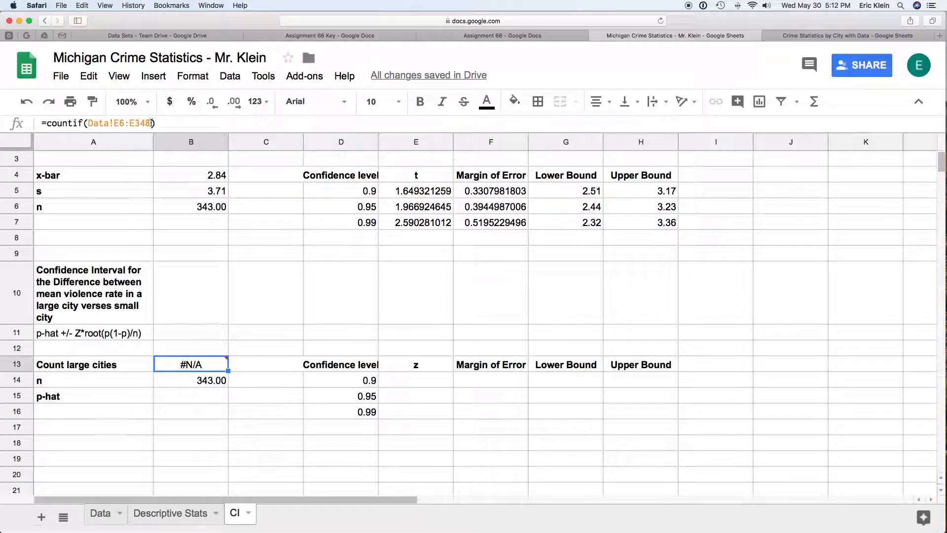
{"action": "key", "text": "Return"}
{"action": "type", "text": ","}
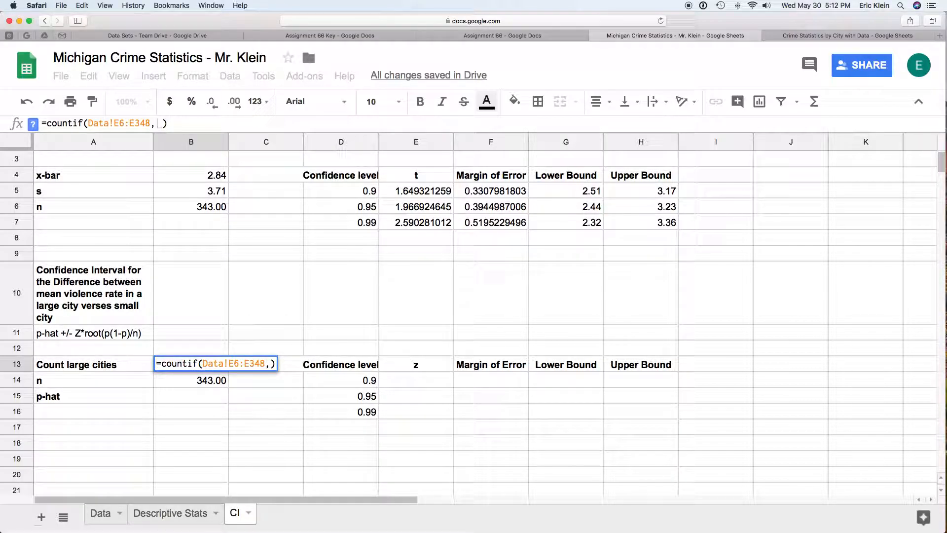
{"action": "type", "text": "\"L\""}
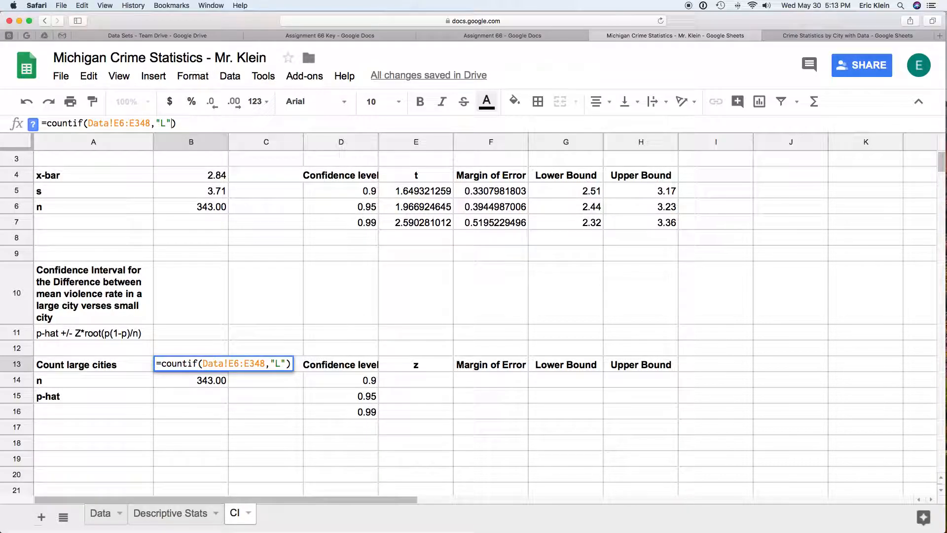
{"action": "key", "text": "Return"}
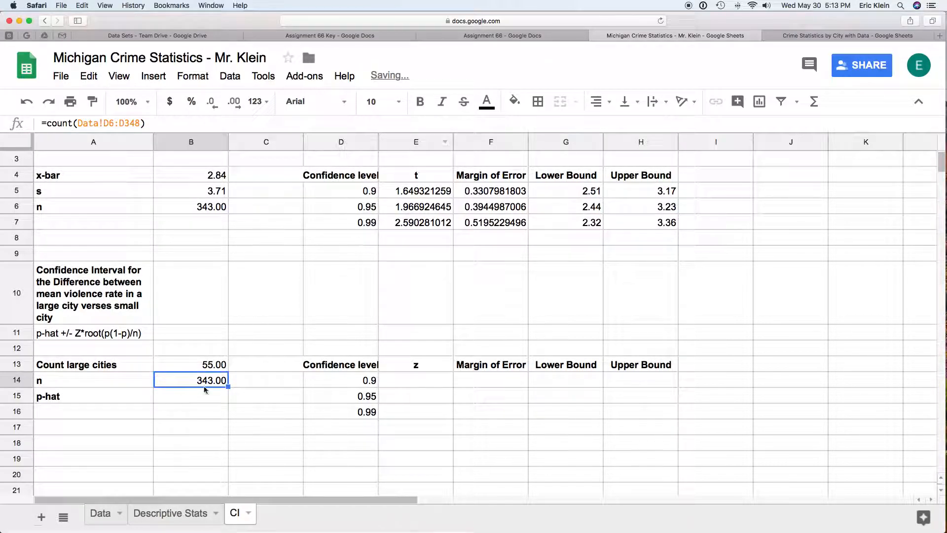
- Enter =B13/B14 in the p-hat cell B15, giving 0.16
{"action": "left_click", "coordinate": [101, 514]}
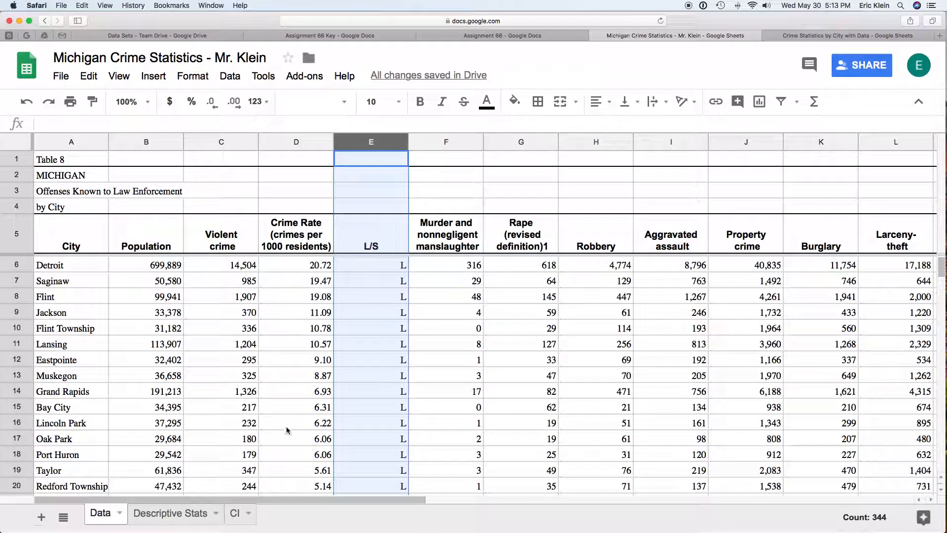
{"action": "scroll", "coordinate": [382, 340], "scroll_direction": "down", "scroll_amount": 10}
{"action": "scroll", "coordinate": [383, 345], "scroll_direction": "up", "scroll_amount": 1}
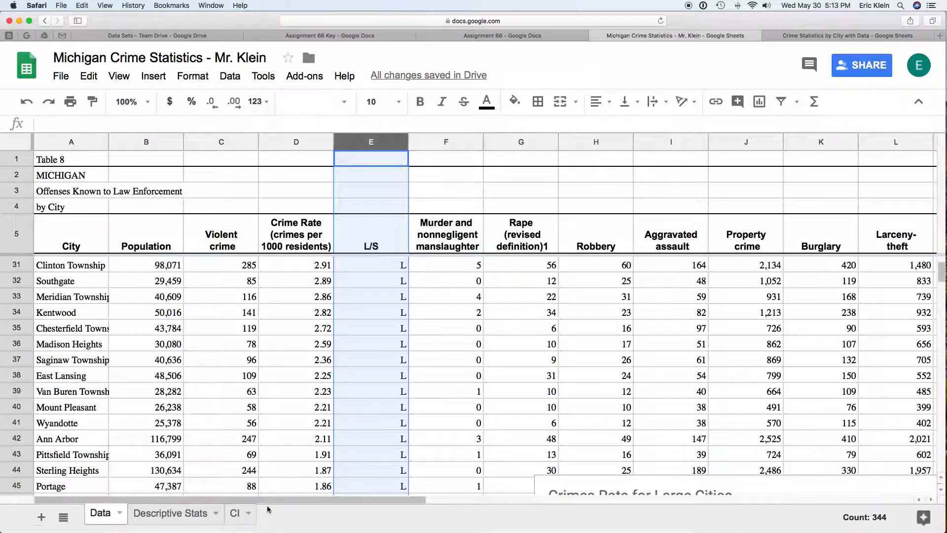
{"action": "left_click", "coordinate": [234, 515]}
{"action": "left_click", "coordinate": [215, 397]}
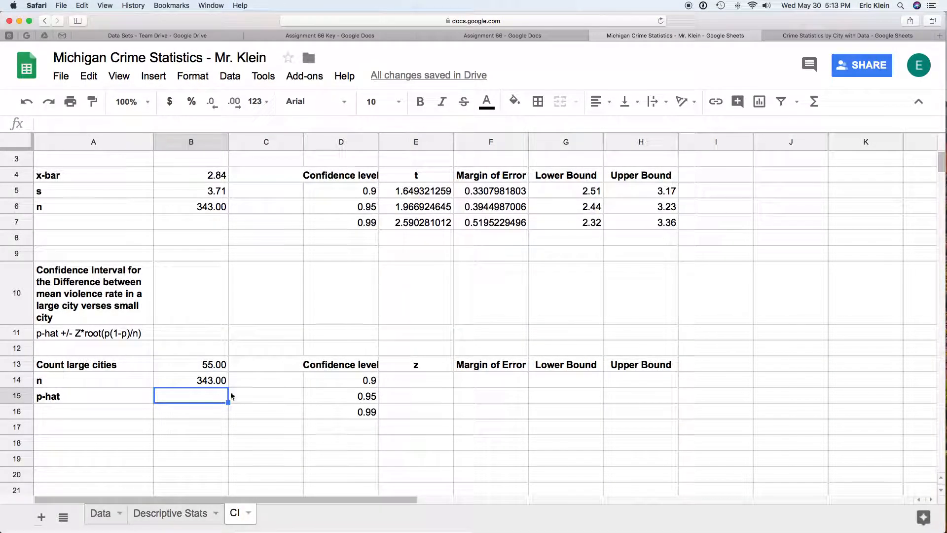
{"action": "scroll", "coordinate": [736, 363], "scroll_direction": "down", "scroll_amount": 6}
{"action": "scroll", "coordinate": [736, 363], "scroll_direction": "up", "scroll_amount": 8}
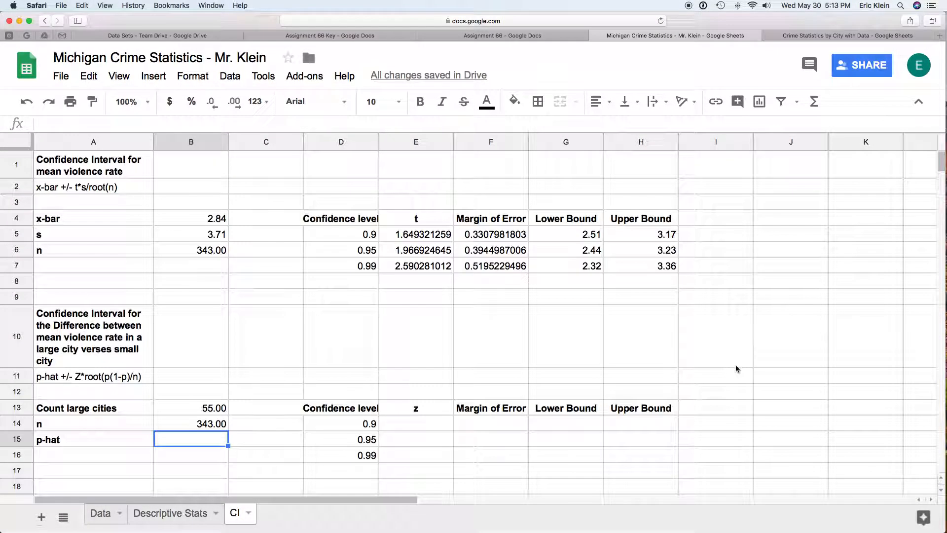
{"action": "type", "text": "="}
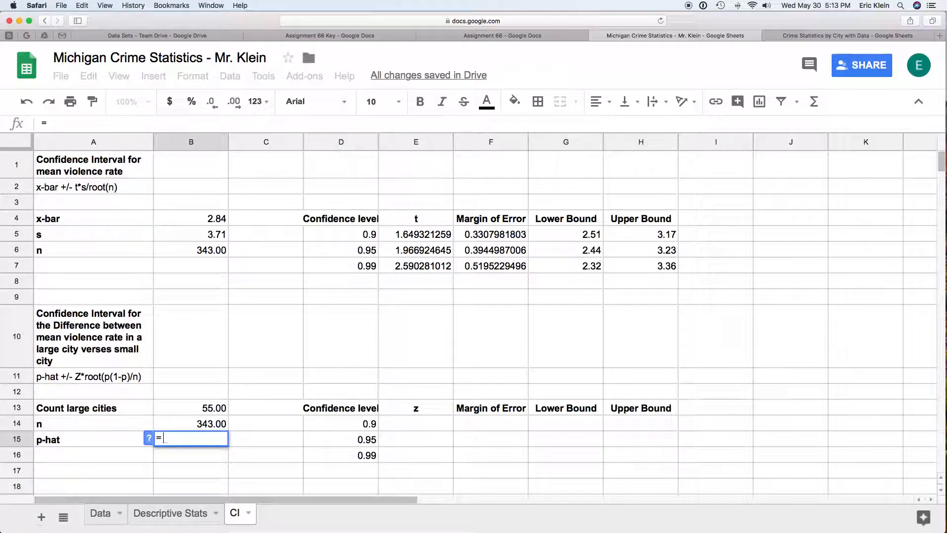
{"action": "left_click", "coordinate": [220, 409]}
{"action": "type", "text": "/"}
{"action": "left_click", "coordinate": [203, 424]}
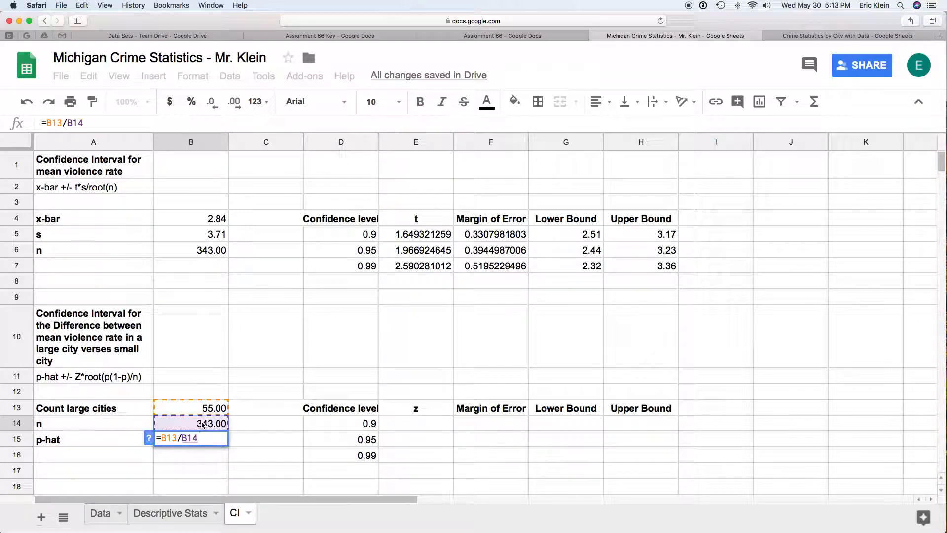
{"action": "key", "text": "Return"}
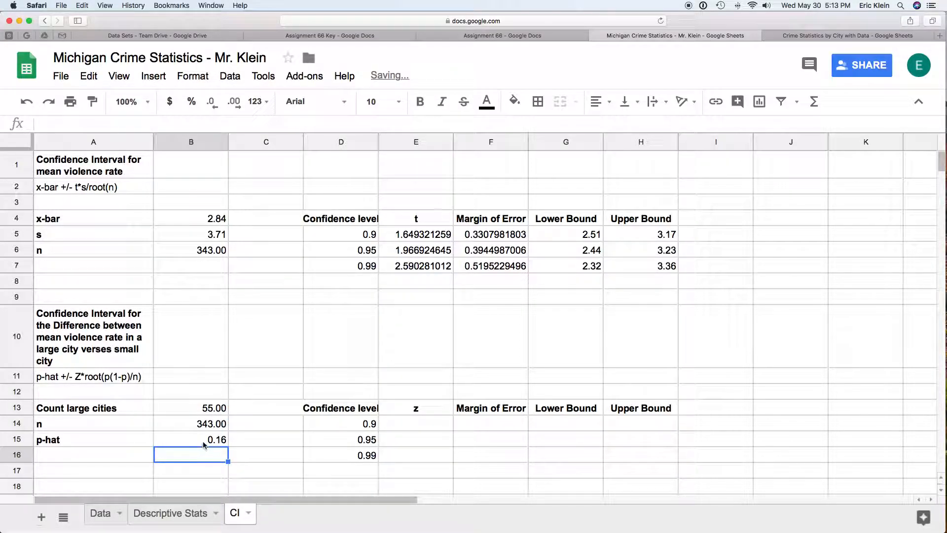
{"action": "left_click", "coordinate": [439, 427]}
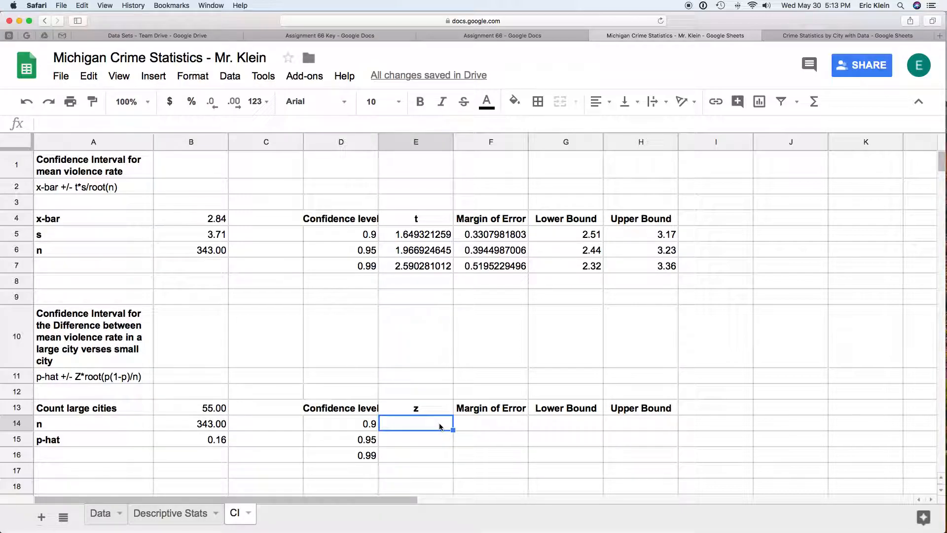
{"action": "left_click", "coordinate": [415, 234]}
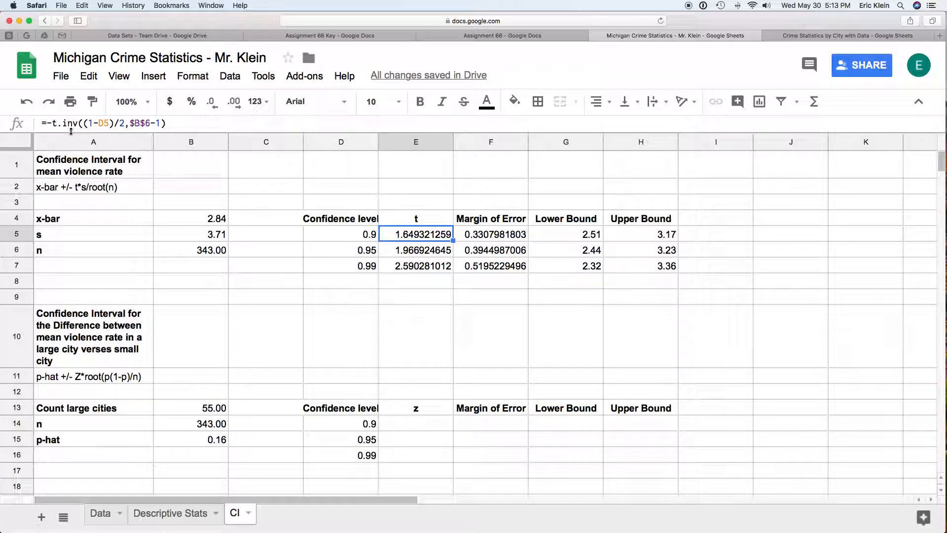
{"action": "left_click", "coordinate": [423, 428]}
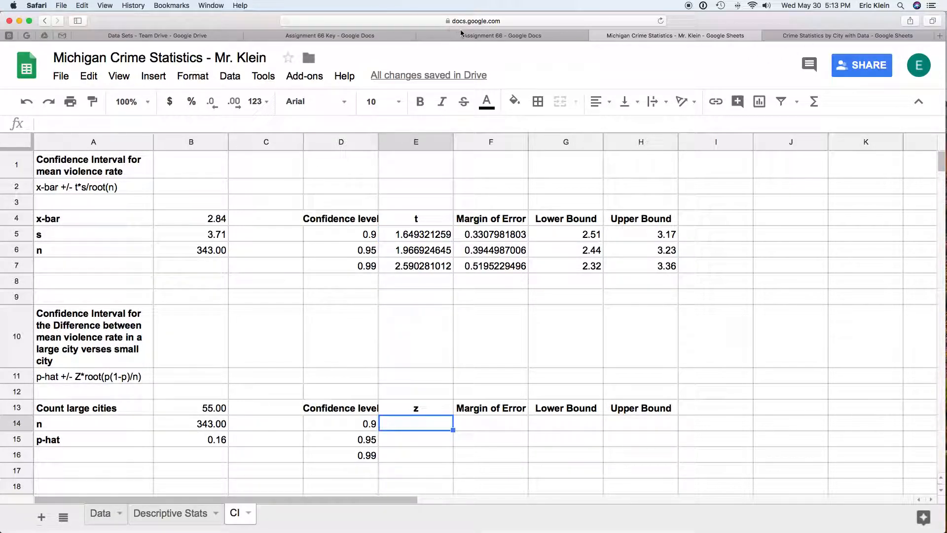
{"action": "left_click", "coordinate": [819, 35]}
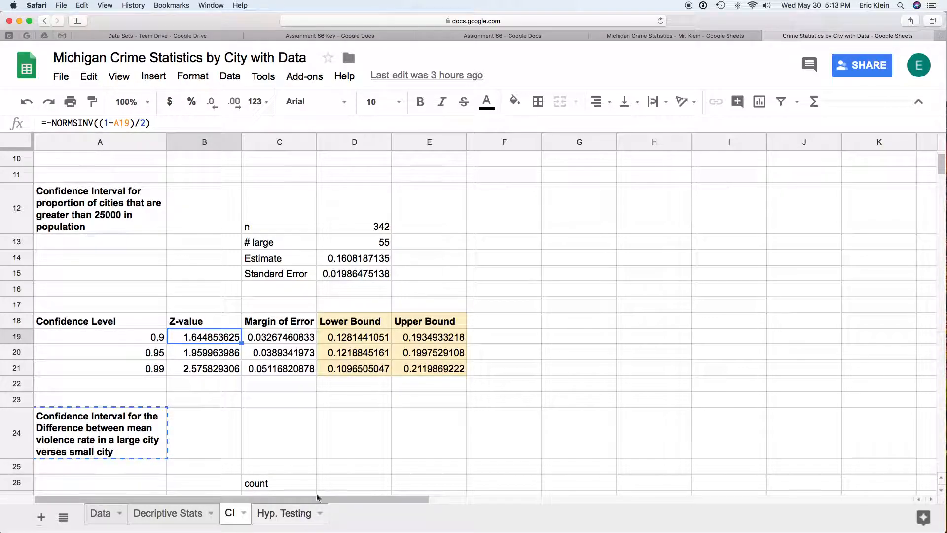
{"action": "left_click", "coordinate": [695, 38]}
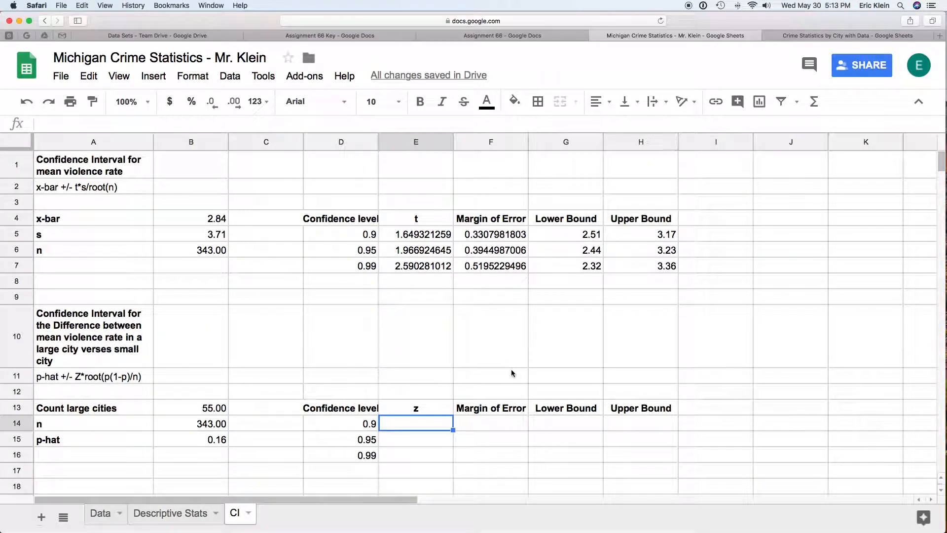
- Enter =-NORMSINV((1-D14)/2) in E14 so the 0.9 z-value shows a positive 1.644853625
{"action": "type", "text": "="}
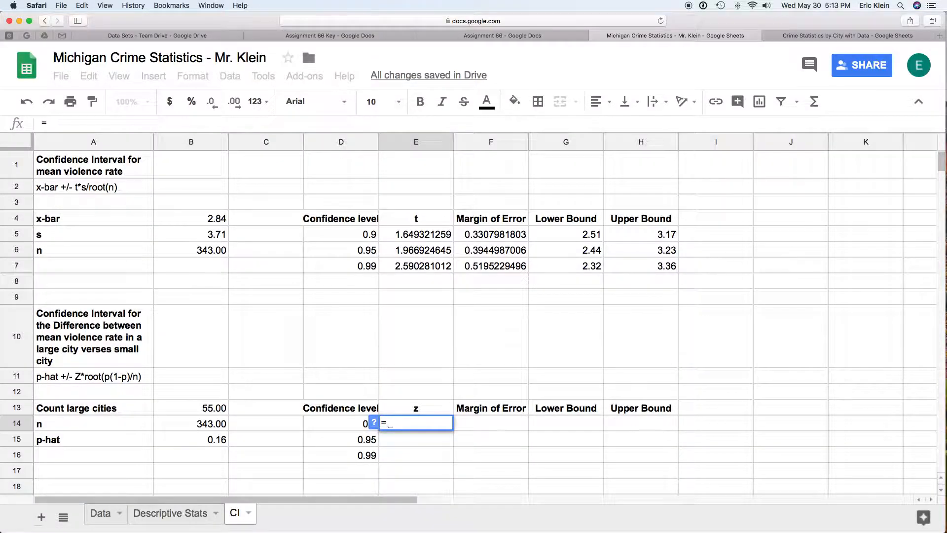
{"action": "type", "text": "norm"}
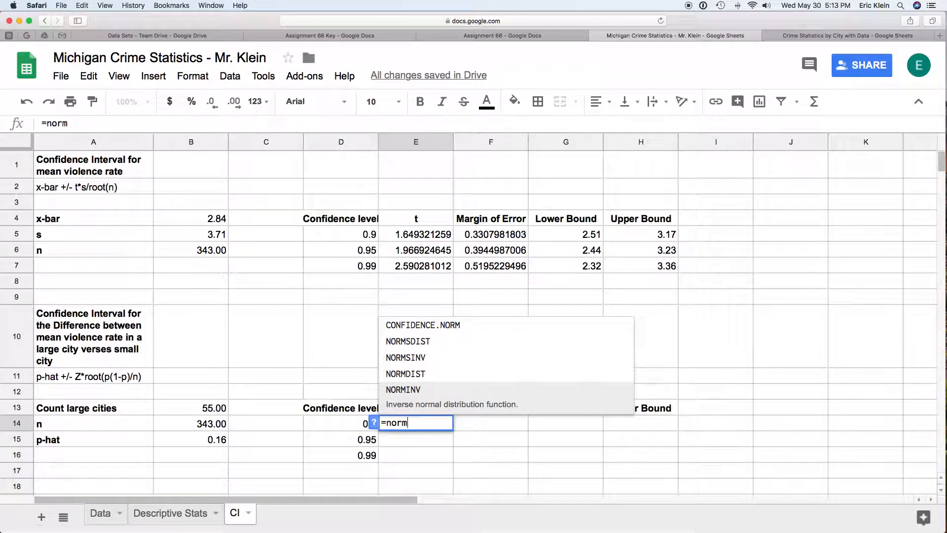
{"action": "type", "text": "sinv"}
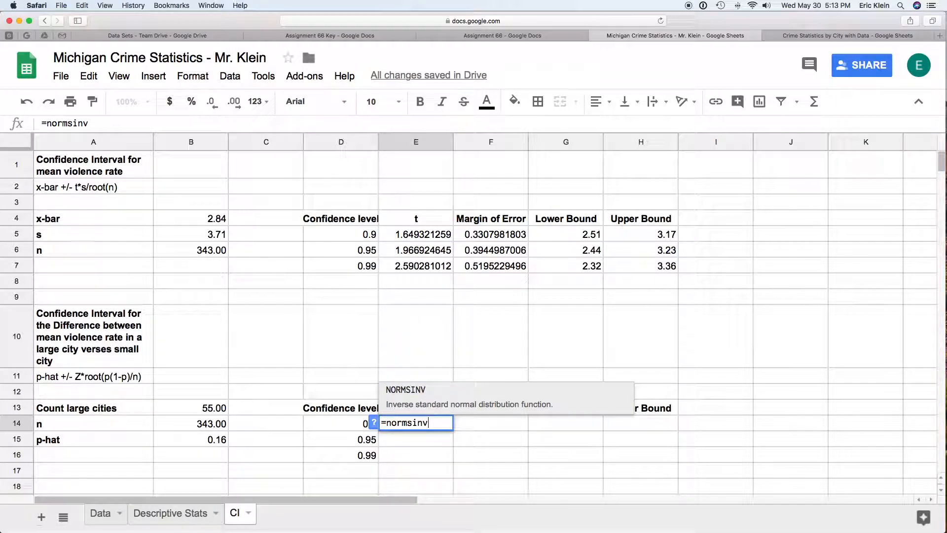
{"action": "type", "text": "(("}
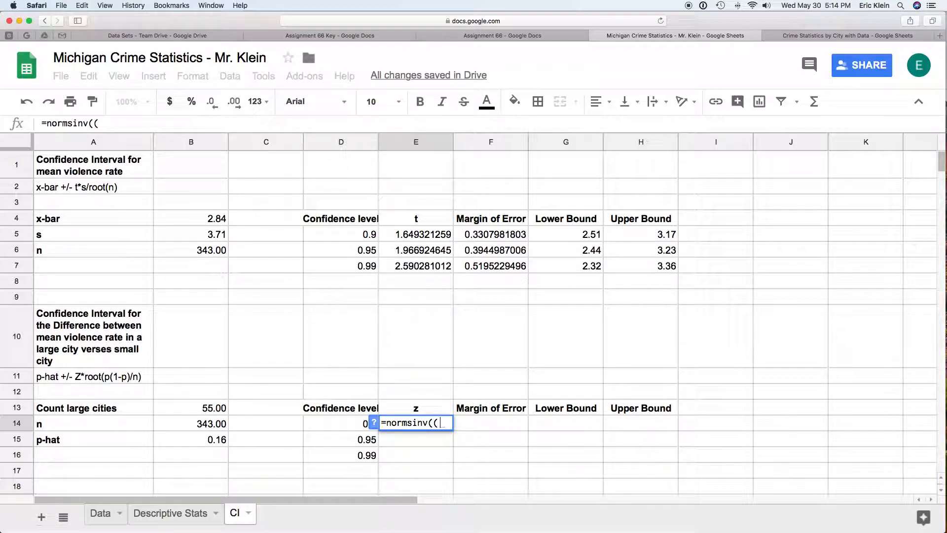
{"action": "type", "text": "1-"}
{"action": "left_click", "coordinate": [350, 424]}
{"action": "type", "text": ")/2"}
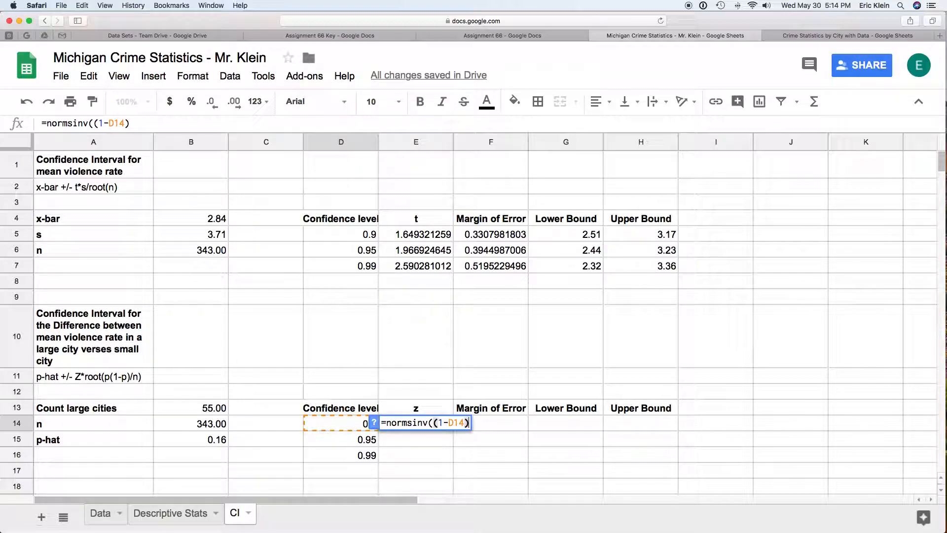
{"action": "type", "text": ")"}
{"action": "key", "text": "Return"}
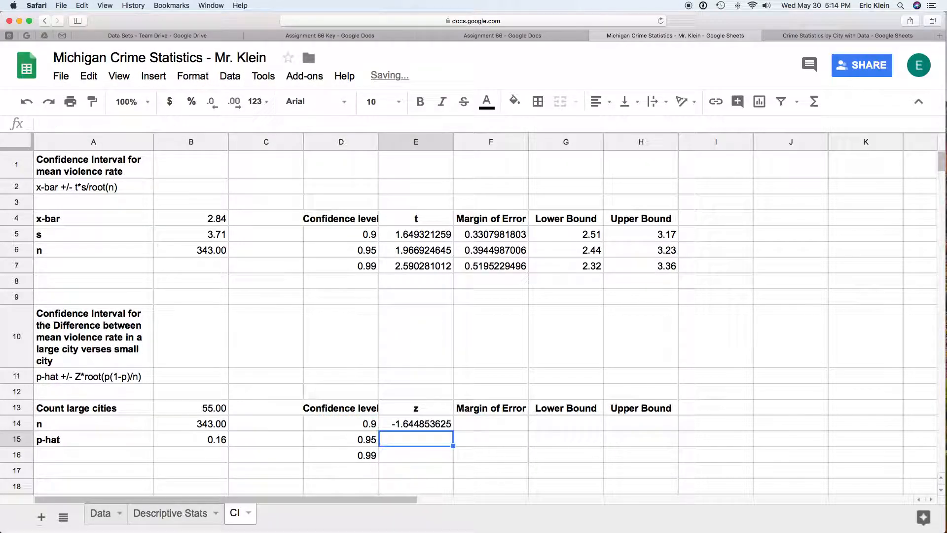
{"action": "left_click", "coordinate": [425, 425]}
{"action": "left_click", "coordinate": [47, 123]}
{"action": "type", "text": "-normsinv((1-D14)/2"}
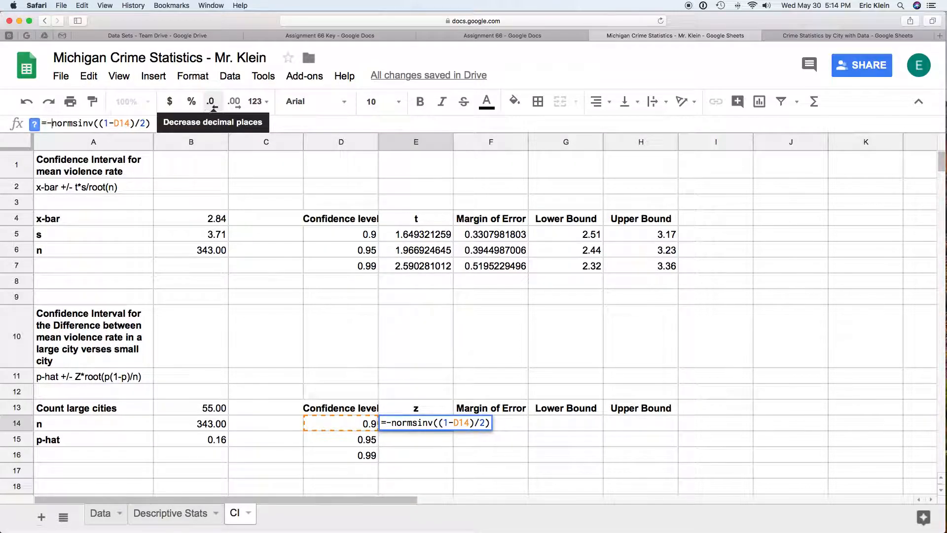
{"action": "key", "text": "Return"}
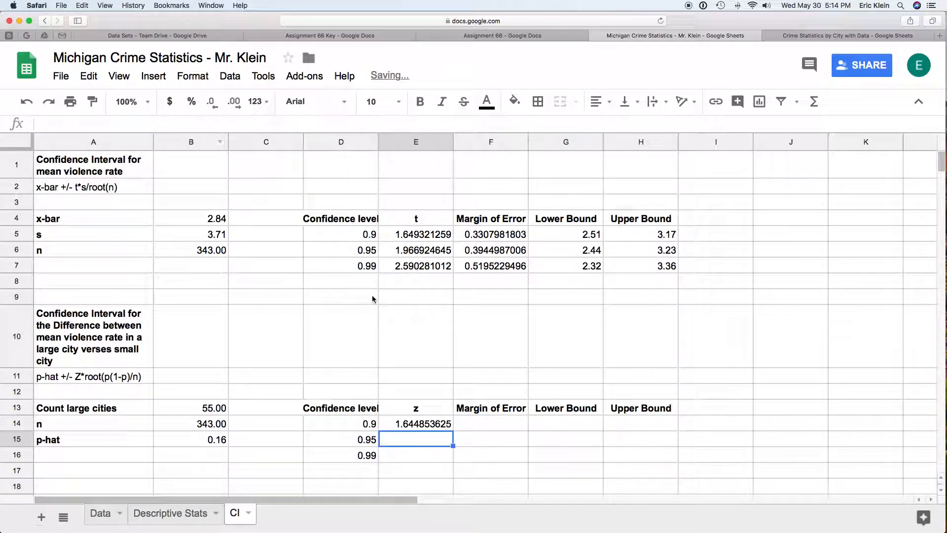
- Fill the z formula into E15:E16, giving 1.959963986 and 2.575829306 for 0.95 and 0.99
{"action": "scroll", "coordinate": [439, 420], "scroll_direction": "down", "scroll_amount": 2}
{"action": "left_click", "coordinate": [439, 419]}
{"action": "left_click", "coordinate": [427, 381]}
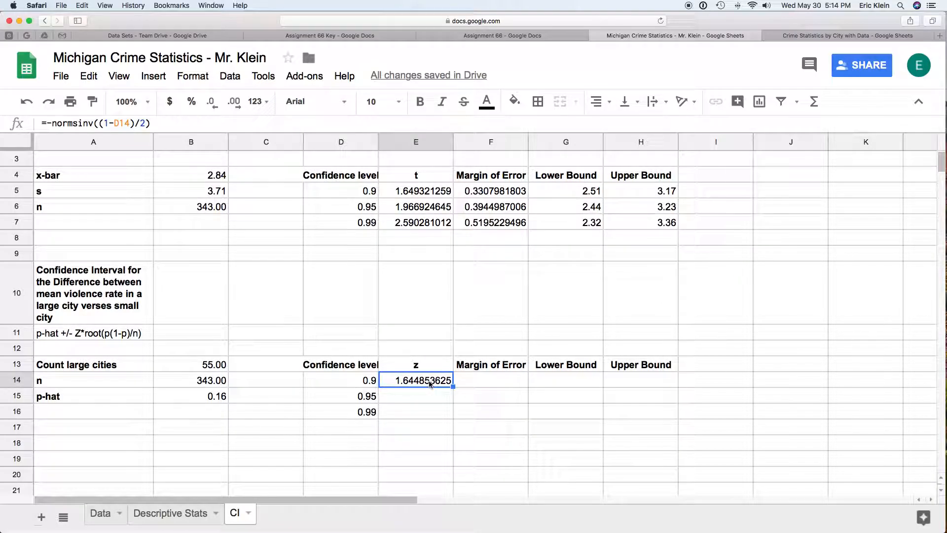
{"action": "left_click_drag", "start_coordinate": [427, 396], "coordinate": [428, 413]}
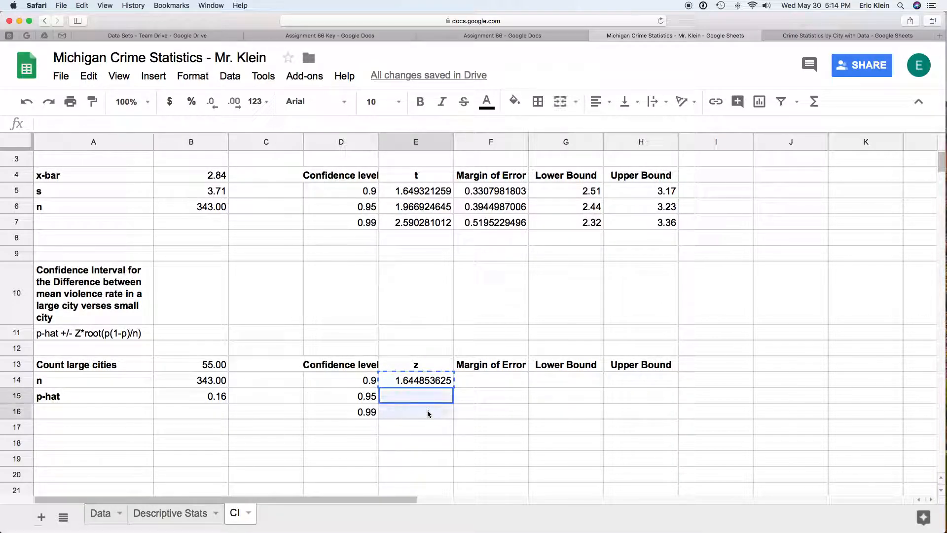
{"action": "key", "text": "super+v"}
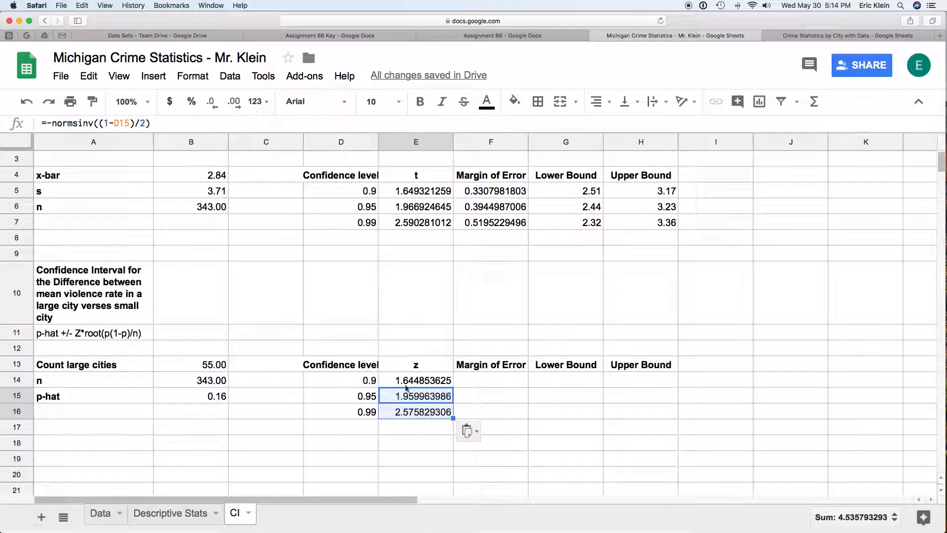
{"action": "scroll", "coordinate": [403, 434], "scroll_direction": "up", "scroll_amount": 1}
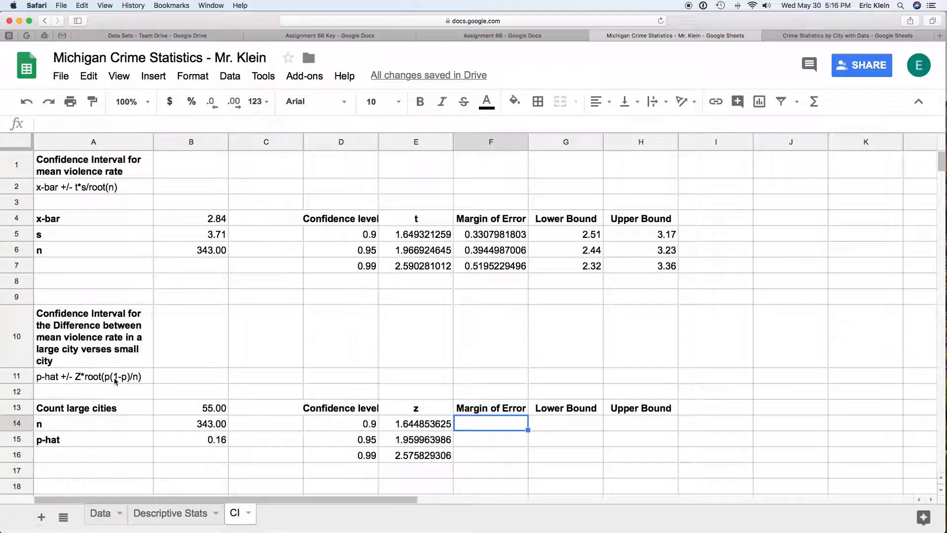
{"action": "left_click", "coordinate": [111, 378]}
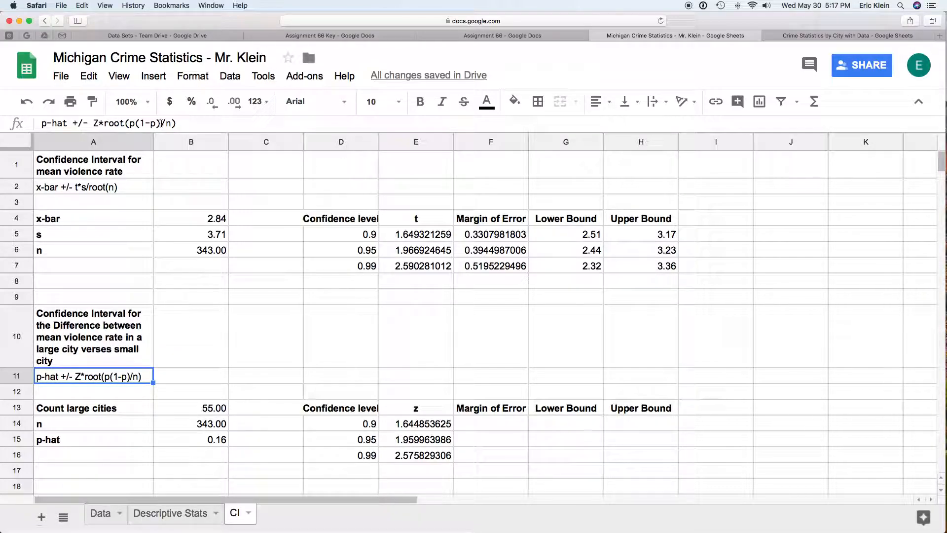
- Enter =E14*sqrt(B15*(1-B15)/B14) in F14, giving a 0.9 margin of error of 0.03258844701
{"action": "left_click", "coordinate": [513, 420]}
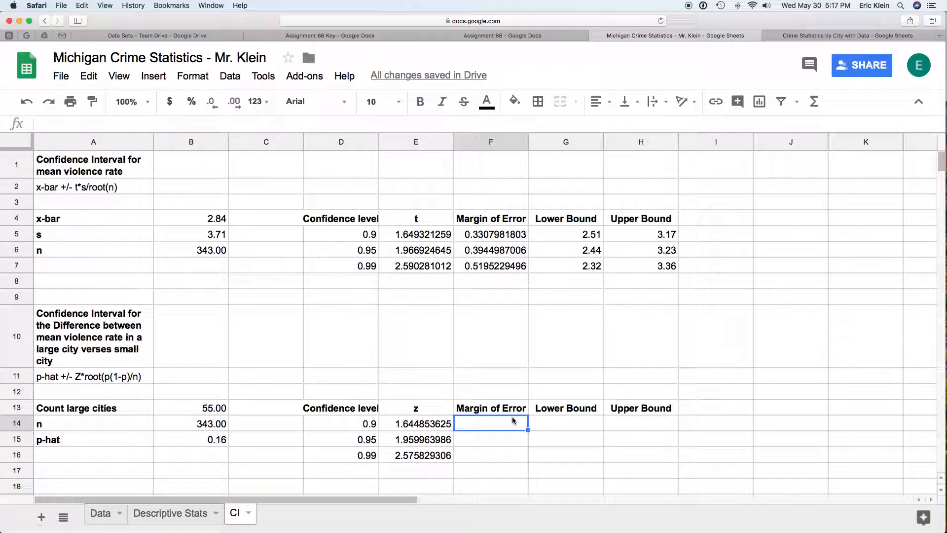
{"action": "type", "text": "="}
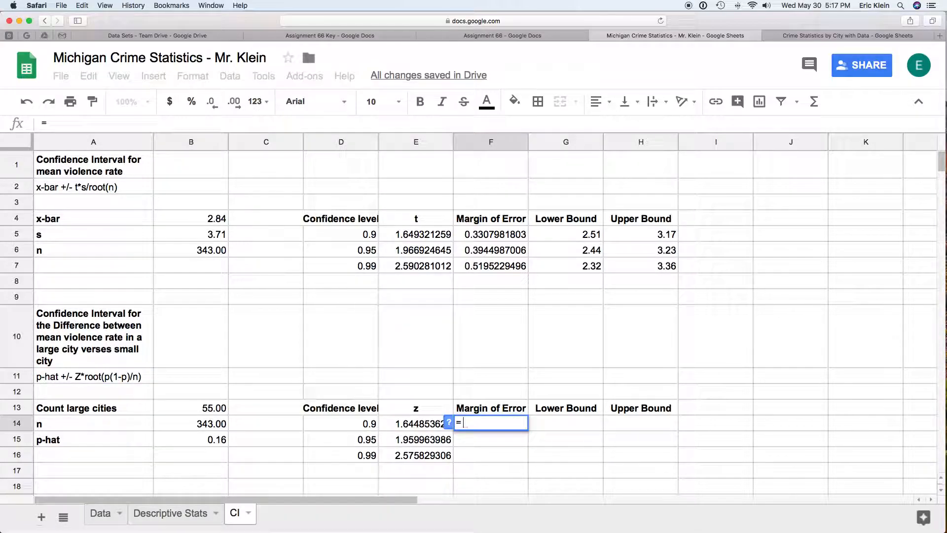
{"action": "left_click", "coordinate": [416, 425]}
{"action": "type", "text": "*sqrt"}
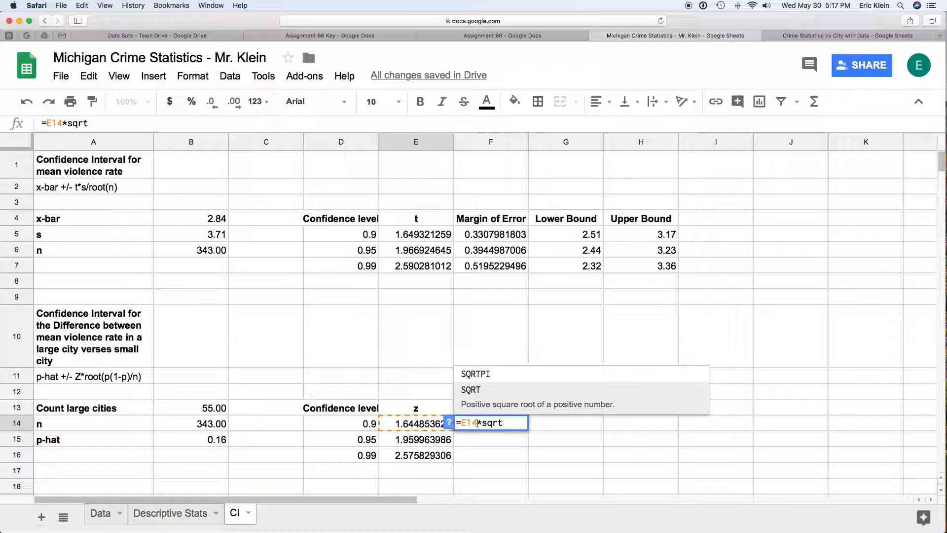
{"action": "type", "text": "("}
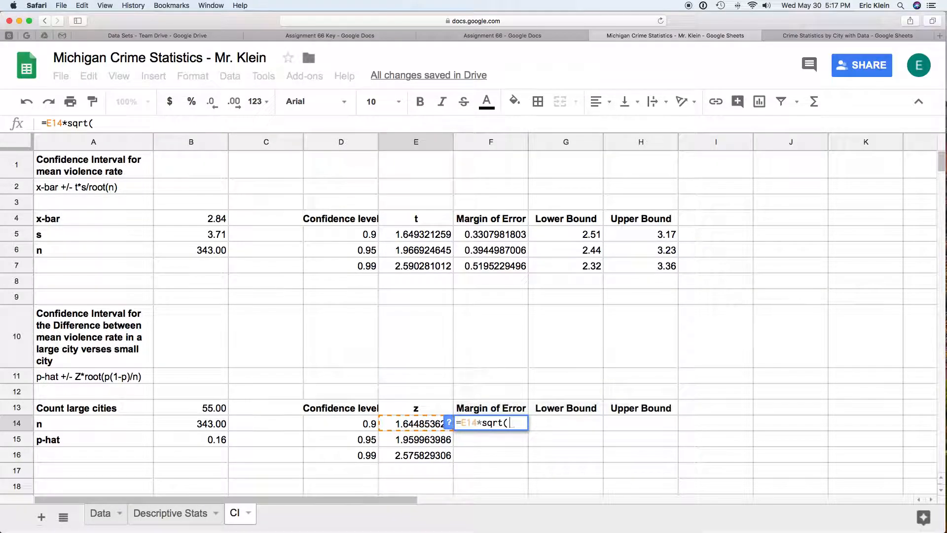
{"action": "left_click", "coordinate": [206, 440]}
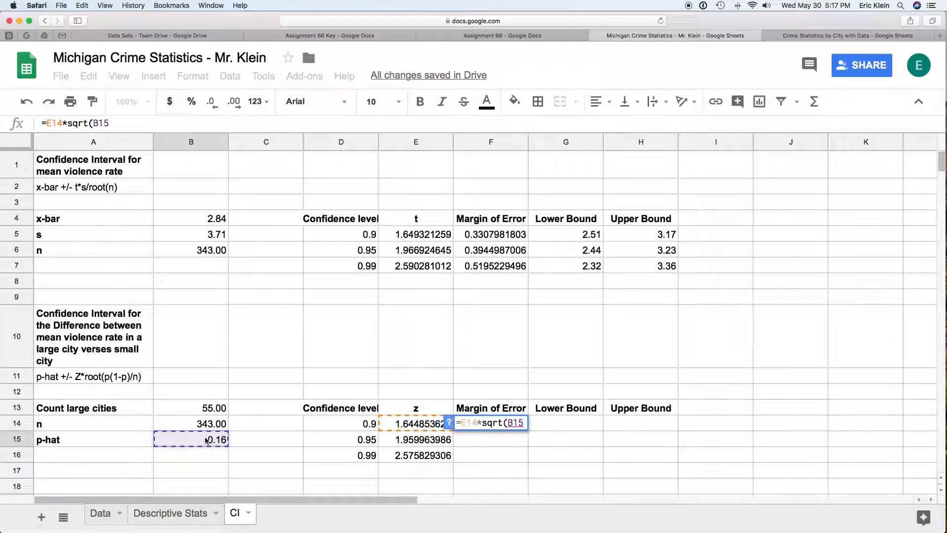
{"action": "type", "text": "*("}
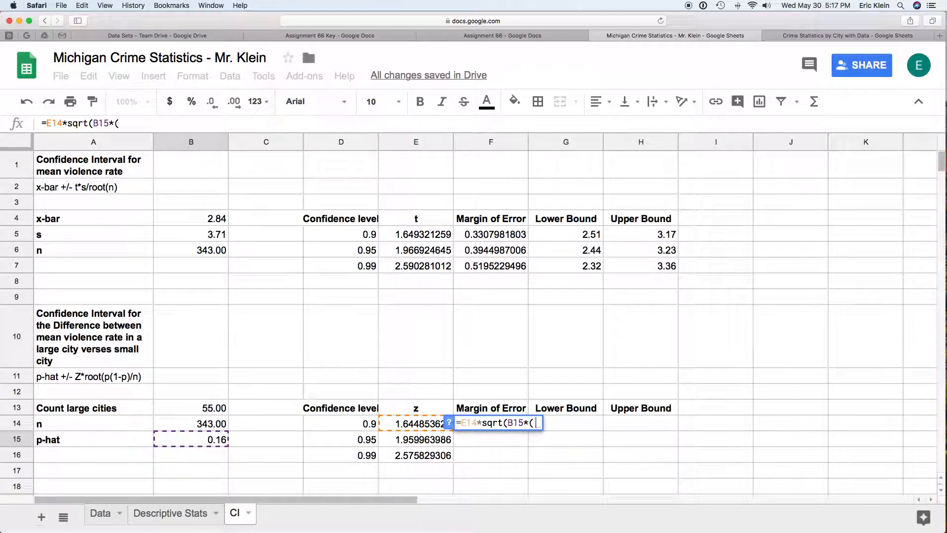
{"action": "type", "text": "1-"}
{"action": "left_click", "coordinate": [203, 441]}
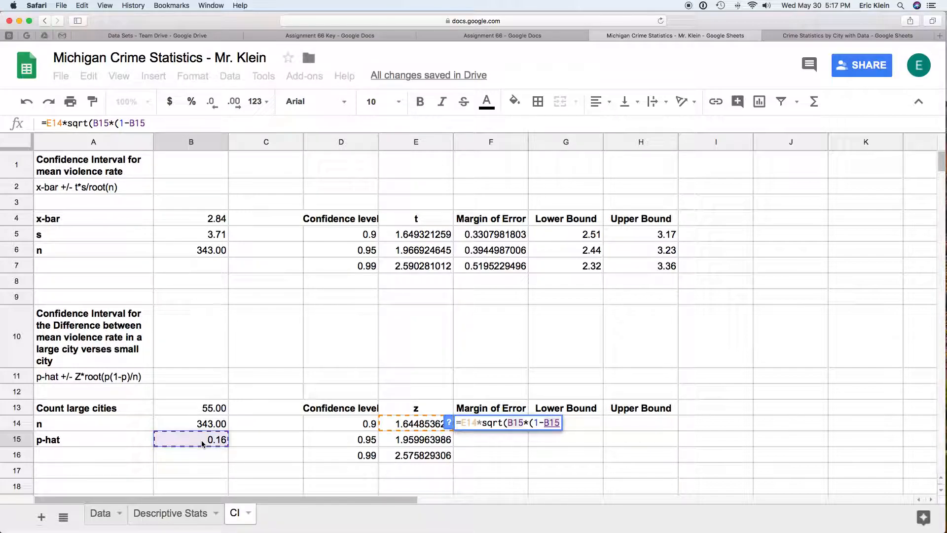
{"action": "type", "text": ")/"}
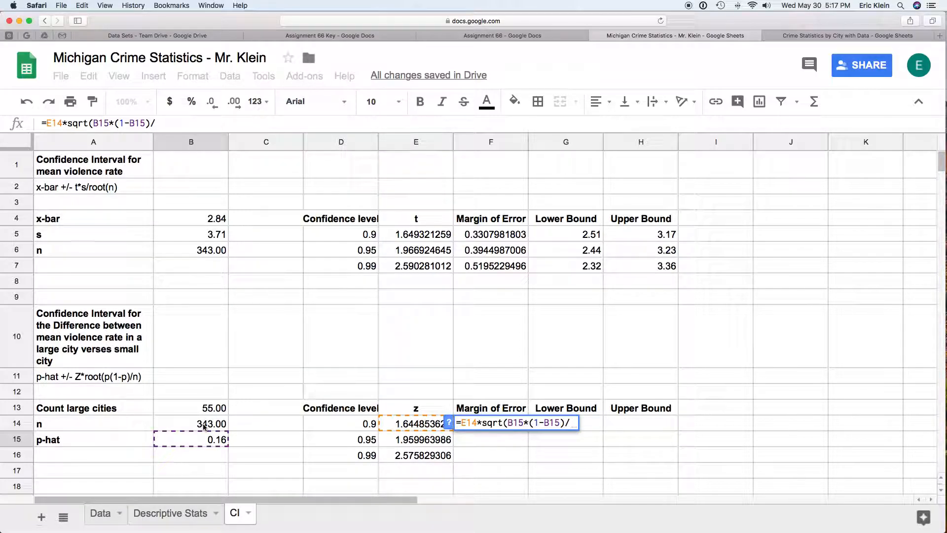
{"action": "left_click", "coordinate": [204, 426]}
{"action": "key", "text": "Return"}
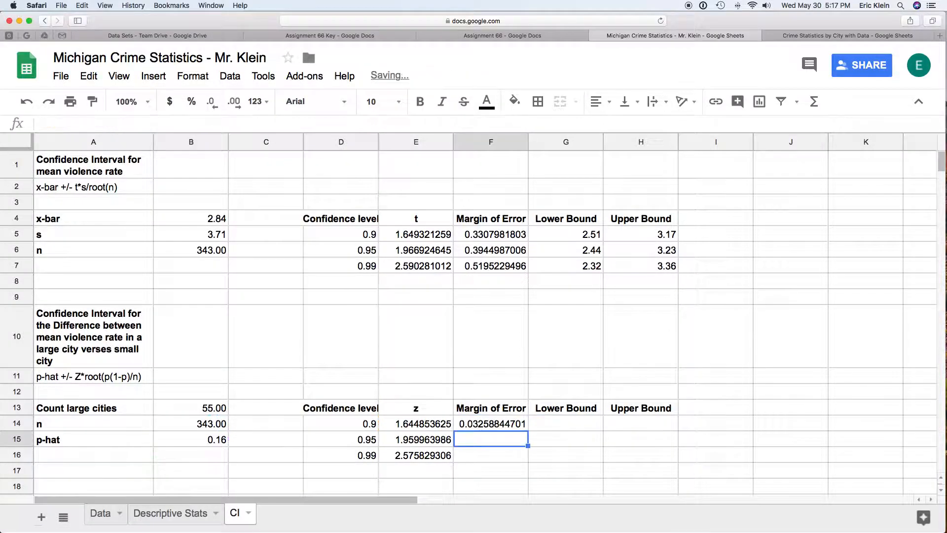
- Enter =B15-F14 in G14 for the 0.9 lower bound of 0.13
{"action": "left_click", "coordinate": [484, 425]}
{"action": "left_click", "coordinate": [576, 427]}
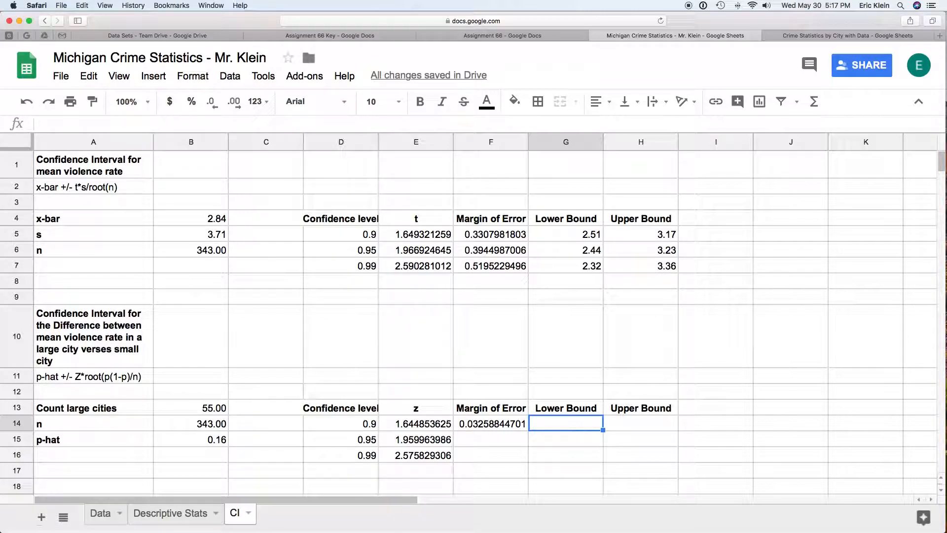
{"action": "type", "text": "="}
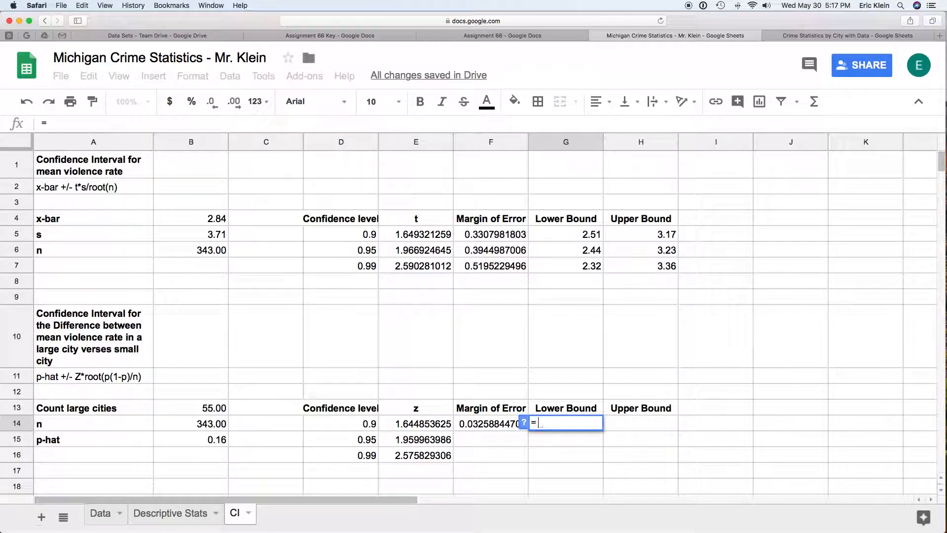
{"action": "left_click", "coordinate": [214, 443]}
{"action": "type", "text": "-"}
{"action": "left_click", "coordinate": [470, 427]}
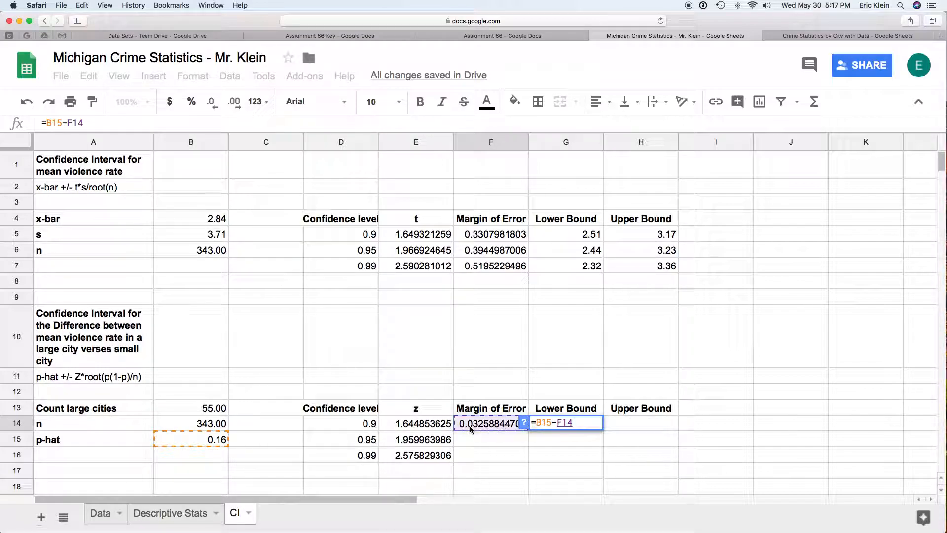
{"action": "key", "text": "Return"}
- Enter =B15+F14 in H14 for the 0.9 upper bound of 0.19
{"action": "left_click", "coordinate": [632, 424]}
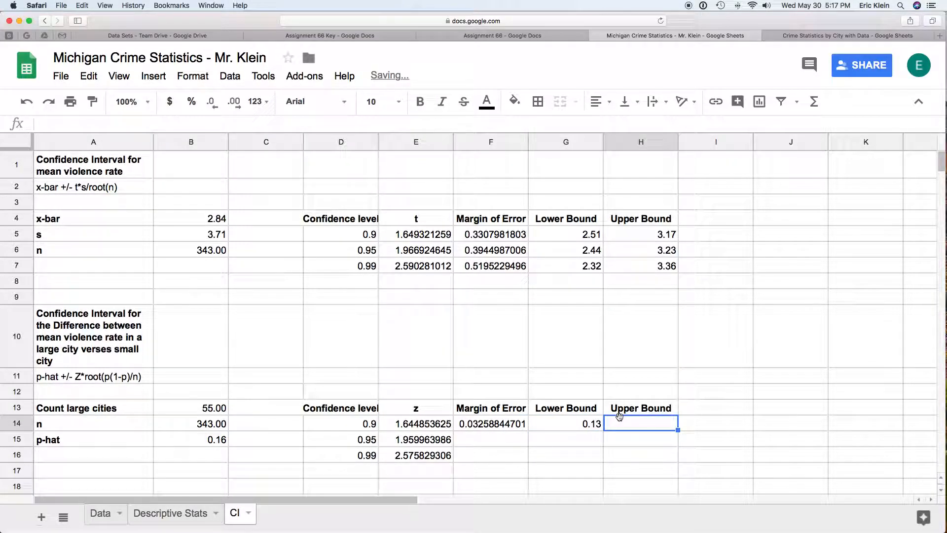
{"action": "left_click", "coordinate": [201, 442]}
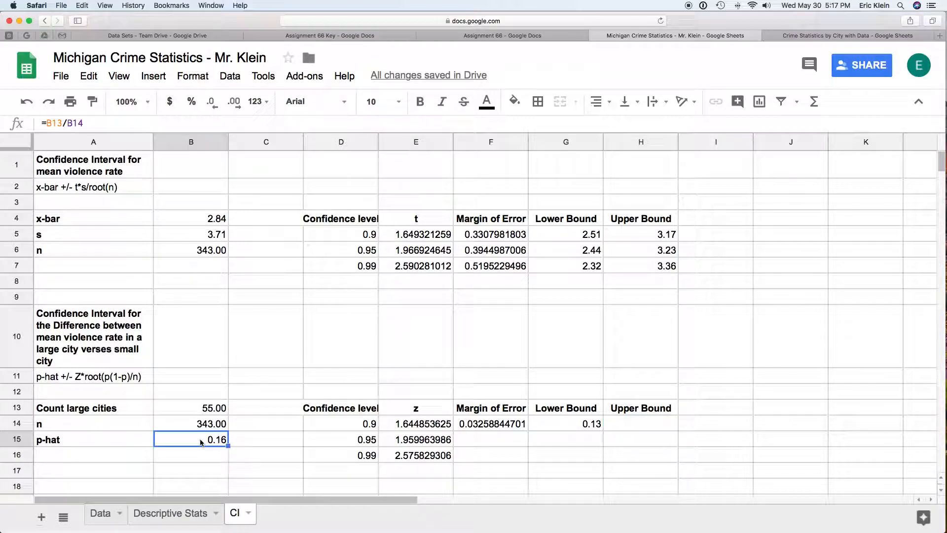
{"action": "left_click", "coordinate": [652, 423]}
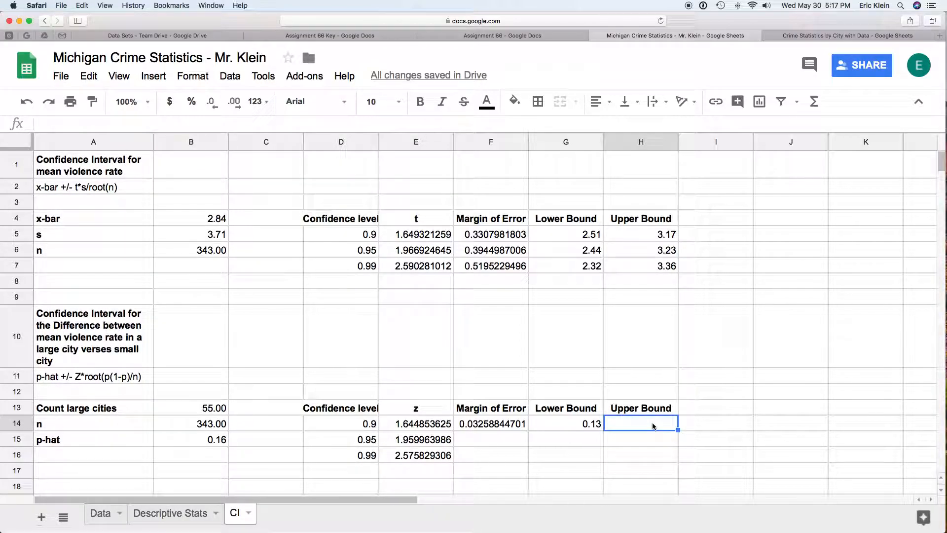
{"action": "type", "text": "="}
{"action": "left_click", "coordinate": [212, 443]}
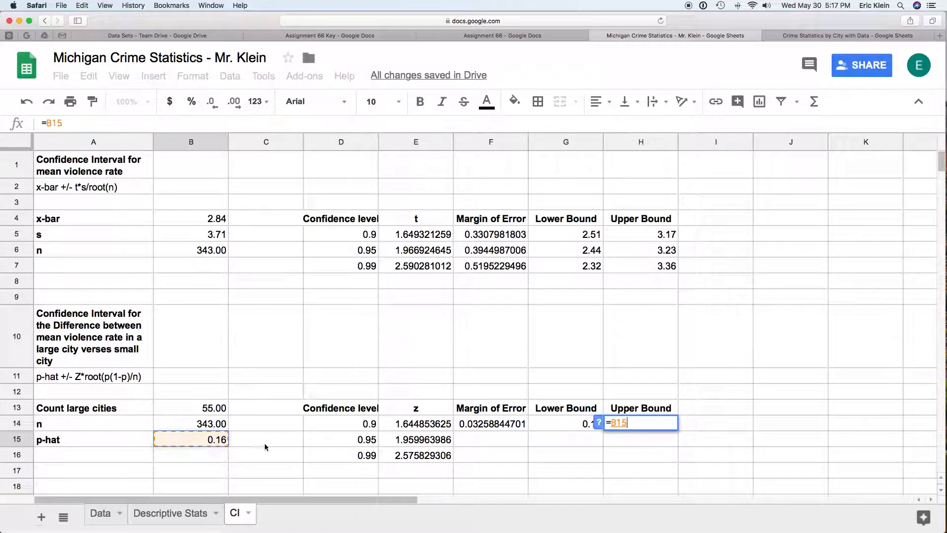
{"action": "type", "text": "+"}
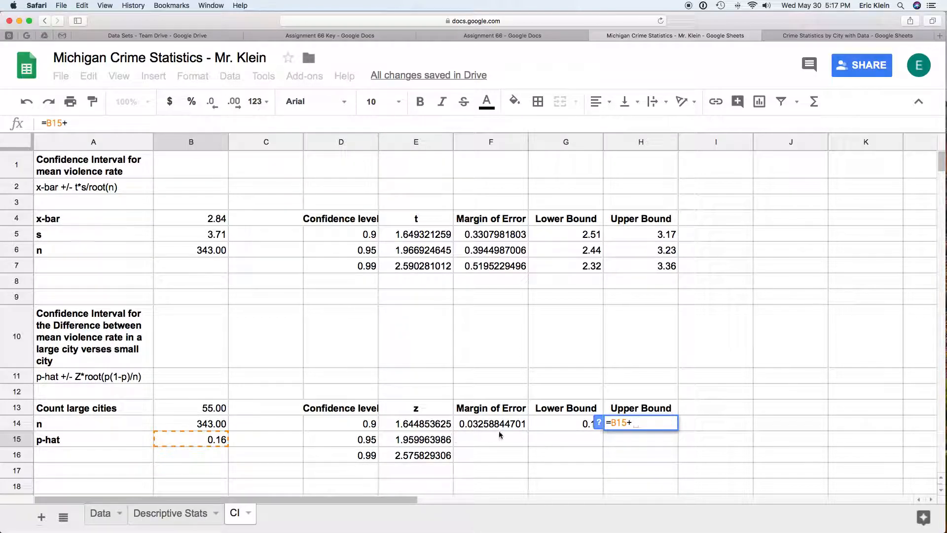
{"action": "left_click", "coordinate": [512, 427]}
{"action": "key", "text": "Return"}
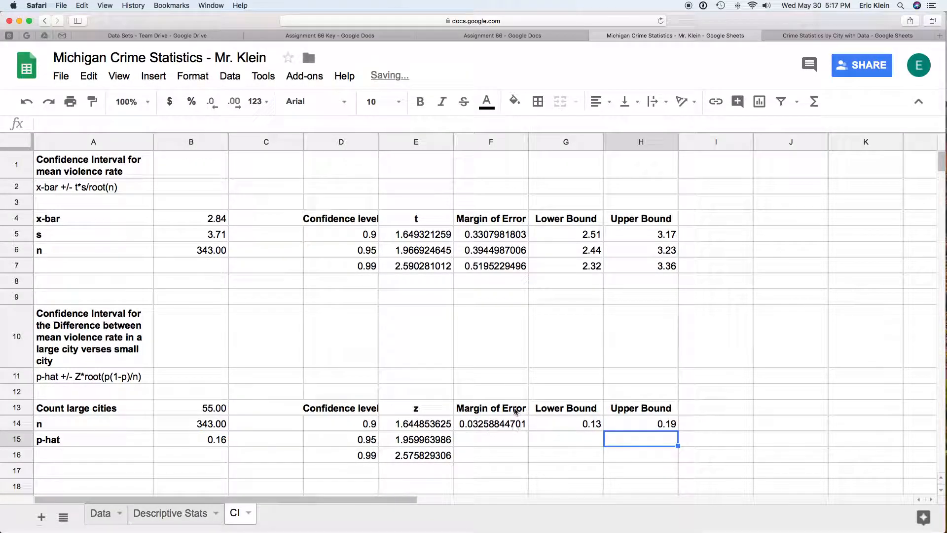
- Lock the p-hat and n references in the F14 margin formula as $B$15 and $B$14
{"action": "left_click_drag", "start_coordinate": [498, 424], "coordinate": [647, 430]}
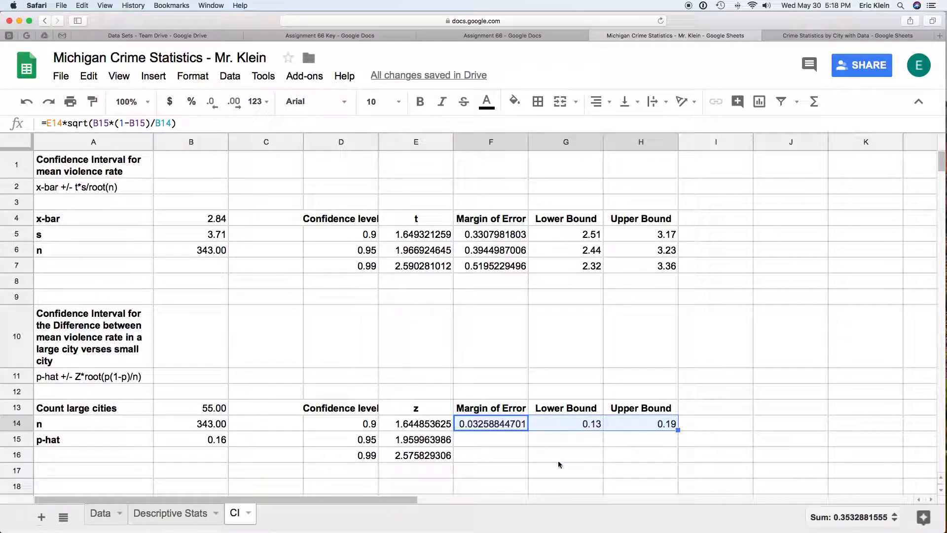
{"action": "left_click", "coordinate": [512, 427]}
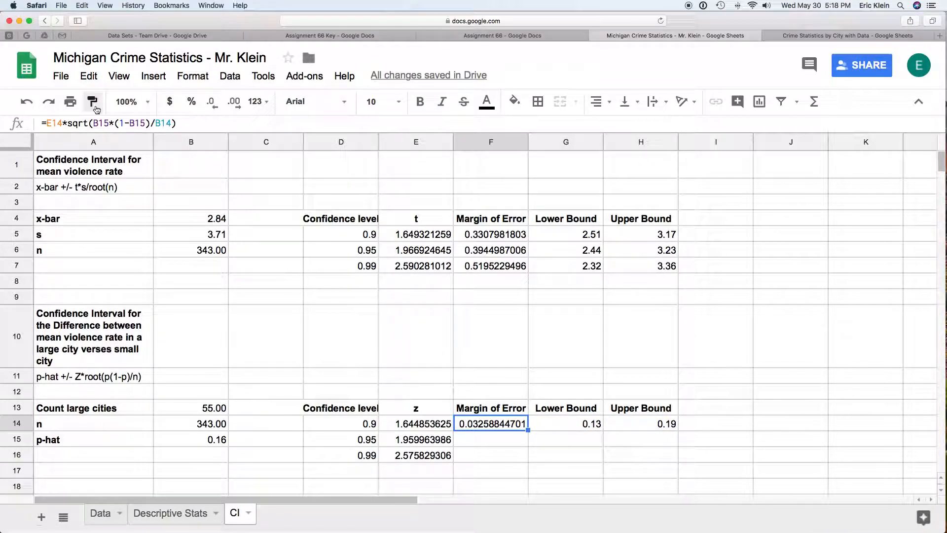
{"action": "left_click", "coordinate": [95, 123]}
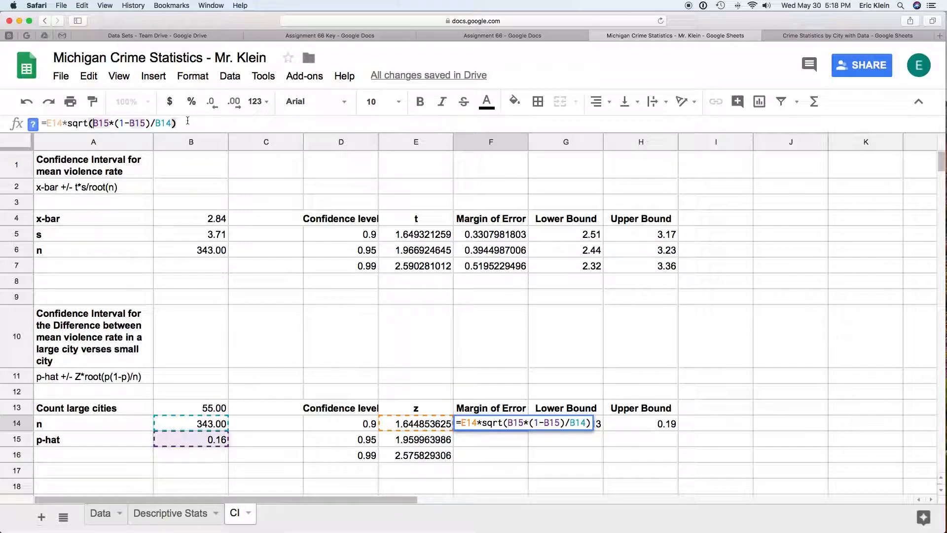
{"action": "type", "text": "$"}
{"action": "key", "text": "Right"}
{"action": "type", "text": "$"}
{"action": "key", "text": "Right"}
{"action": "key", "text": "Right"}
{"action": "key", "text": "Right"}
{"action": "key", "text": "Right"}
{"action": "key", "text": "Right"}
{"action": "key", "text": "Right"}
{"action": "type", "text": "$"}
{"action": "key", "text": "Right"}
{"action": "type", "text": "$"}
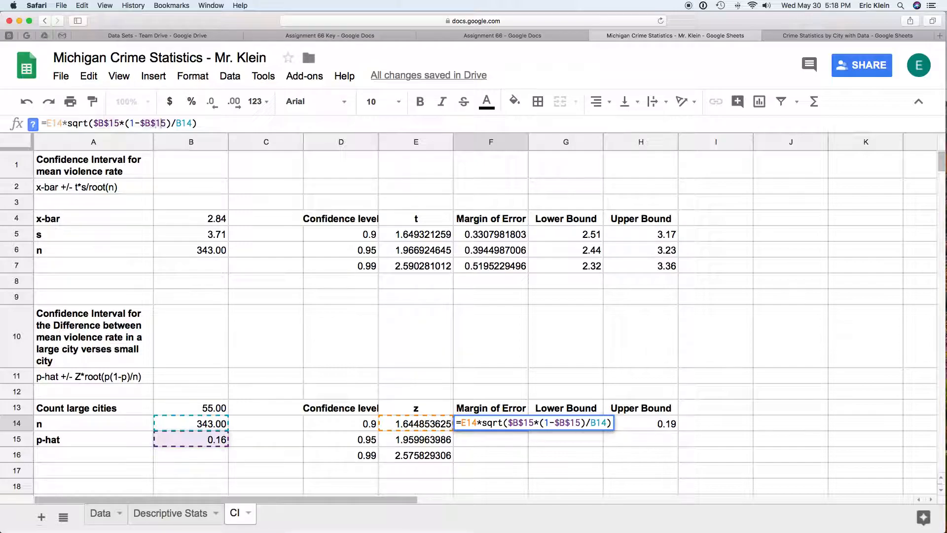
{"action": "key", "text": "Right"}
{"action": "key", "text": "Right"}
{"action": "key", "text": "Right"}
{"action": "key", "text": "Right"}
{"action": "type", "text": "$"}
{"action": "key", "text": "Right"}
{"action": "type", "text": "$"}
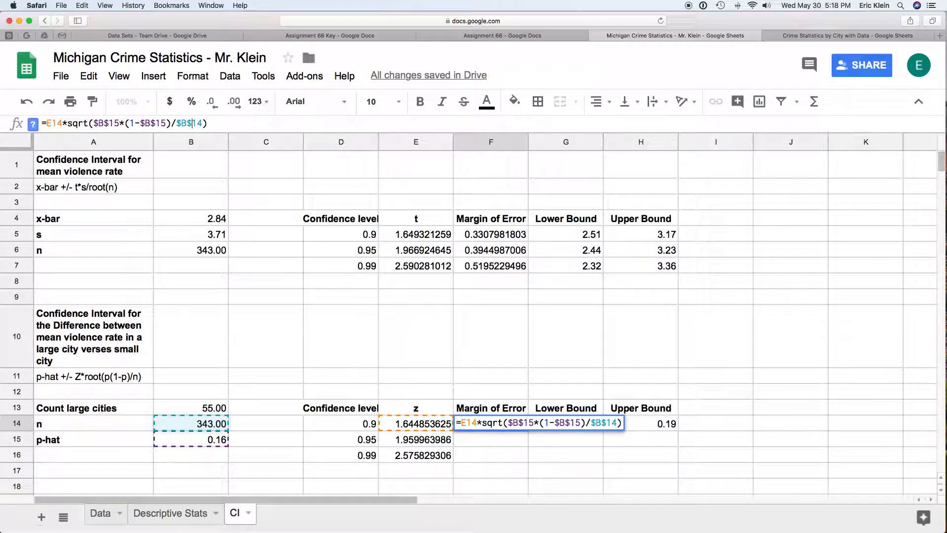
{"action": "key", "text": "Return"}
- Change p-hat to $B$15 in both the G14 lower-bound and H14 upper-bound formulas
{"action": "left_click", "coordinate": [576, 420]}
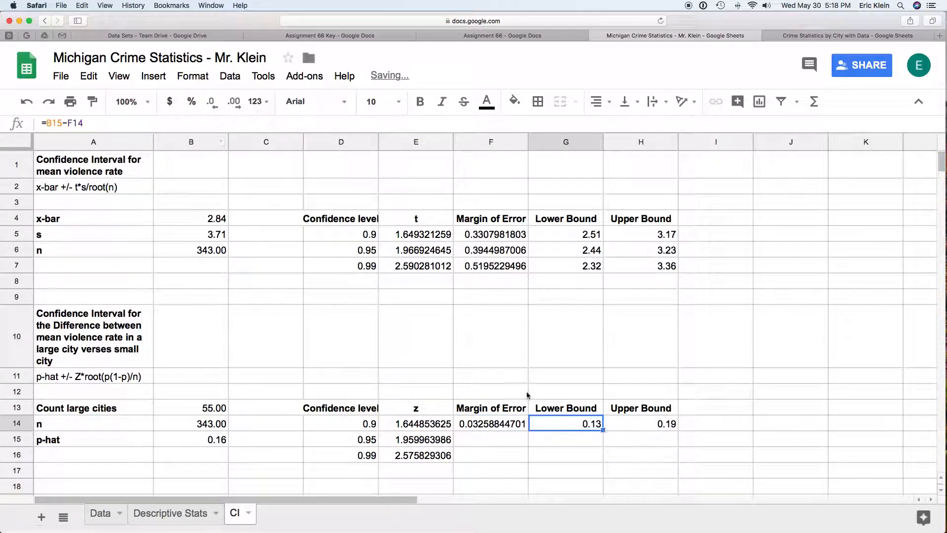
{"action": "left_click", "coordinate": [47, 123]}
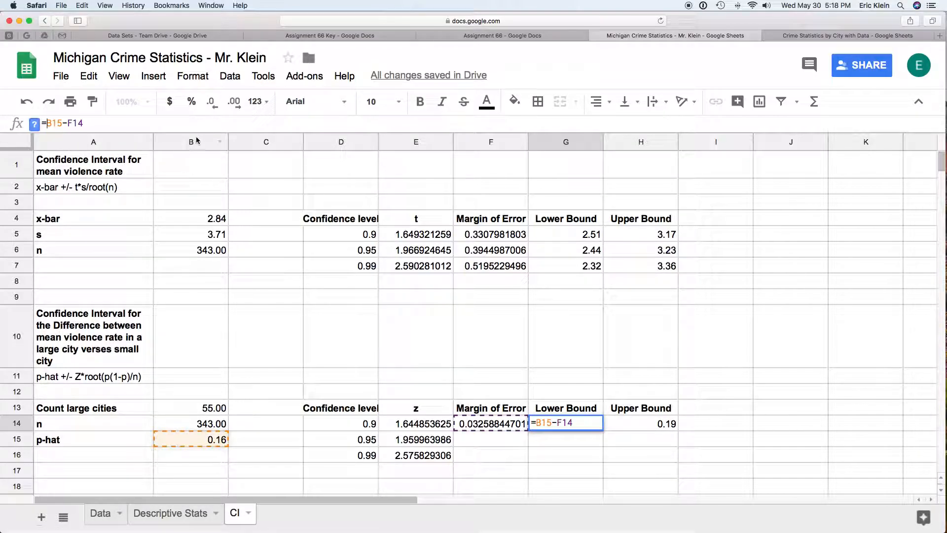
{"action": "type", "text": "$"}
{"action": "key", "text": "Right"}
{"action": "type", "text": "$"}
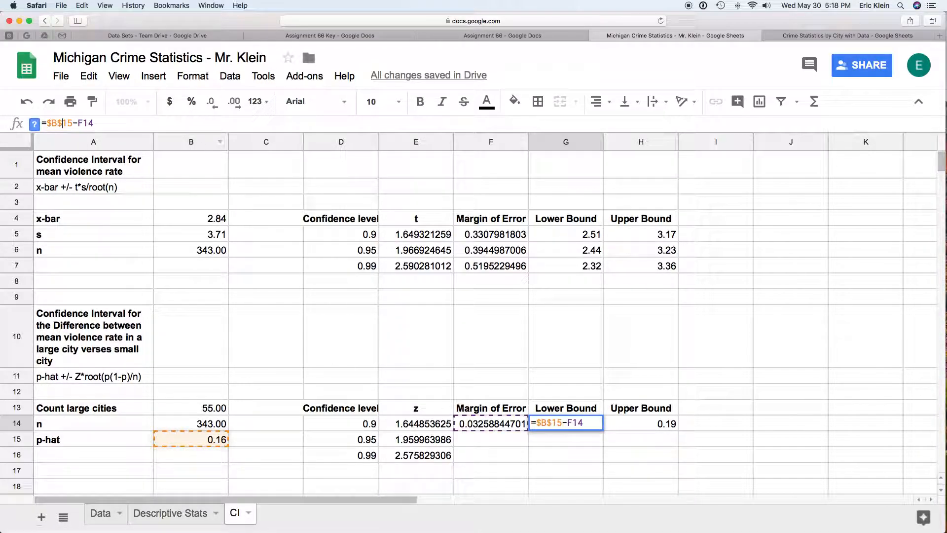
{"action": "key", "text": "Return"}
{"action": "left_click", "coordinate": [651, 423]}
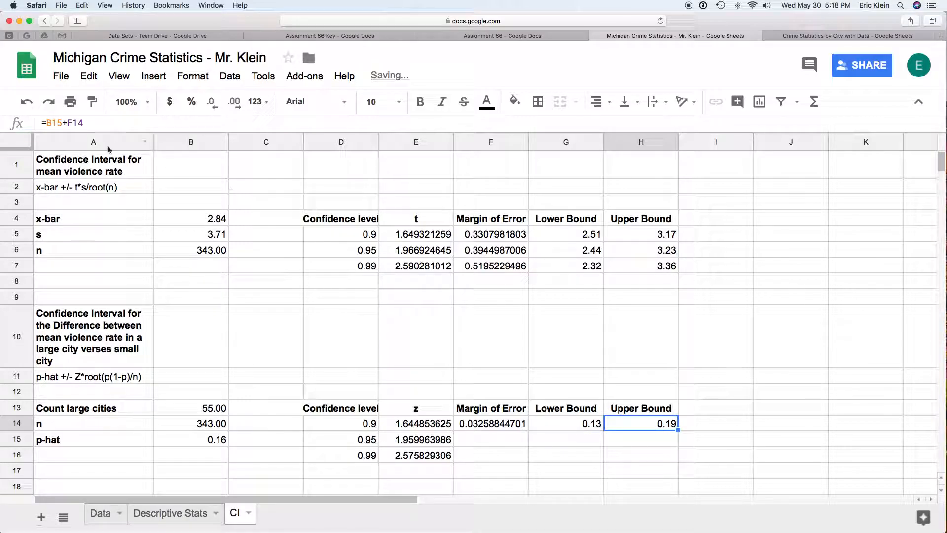
{"action": "left_click", "coordinate": [47, 123]}
{"action": "type", "text": "$"}
{"action": "key", "text": "Right"}
{"action": "type", "text": "$"}
{"action": "key", "text": "Return"}
- Copy F14:H14 into F15:H16, giving margins 0.03883152977 and 0.05103328077 with bounds 0.12–0.20 and 0.11–0.21
{"action": "left_click_drag", "start_coordinate": [489, 424], "coordinate": [641, 409]}
{"action": "left_click", "coordinate": [485, 430]}
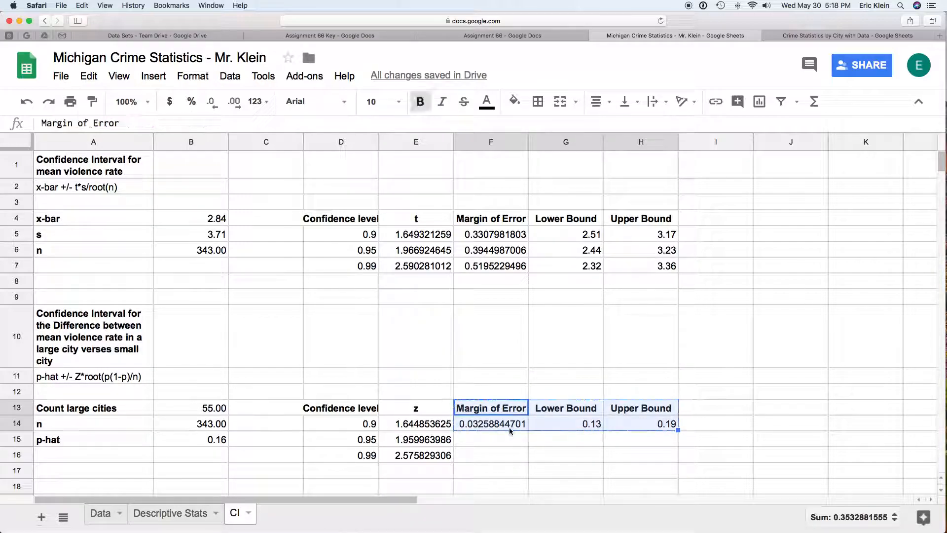
{"action": "left_click", "coordinate": [574, 441]}
{"action": "left_click", "coordinate": [506, 426]}
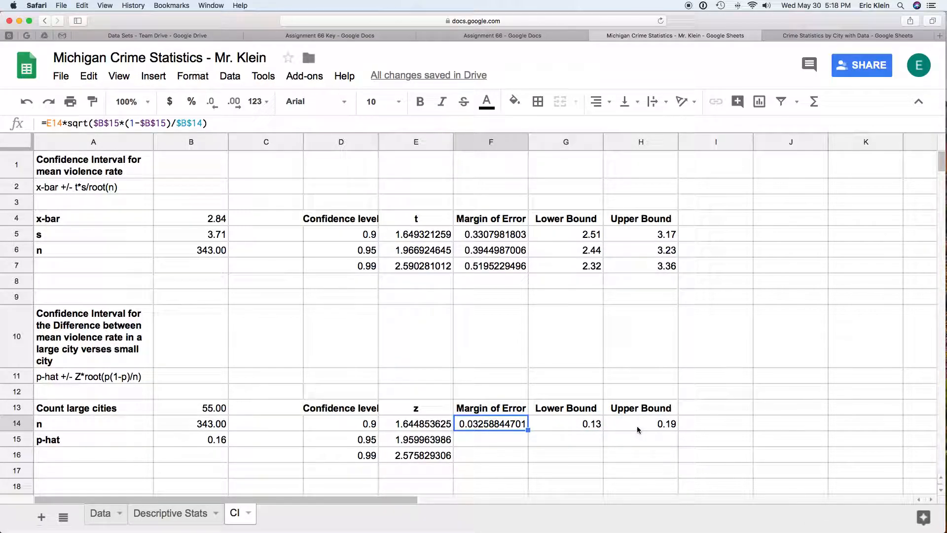
{"action": "left_click", "coordinate": [637, 425], "text": "shift"}
{"action": "key", "text": "cmd+c"}
{"action": "left_click_drag", "start_coordinate": [497, 439], "coordinate": [624, 456]}
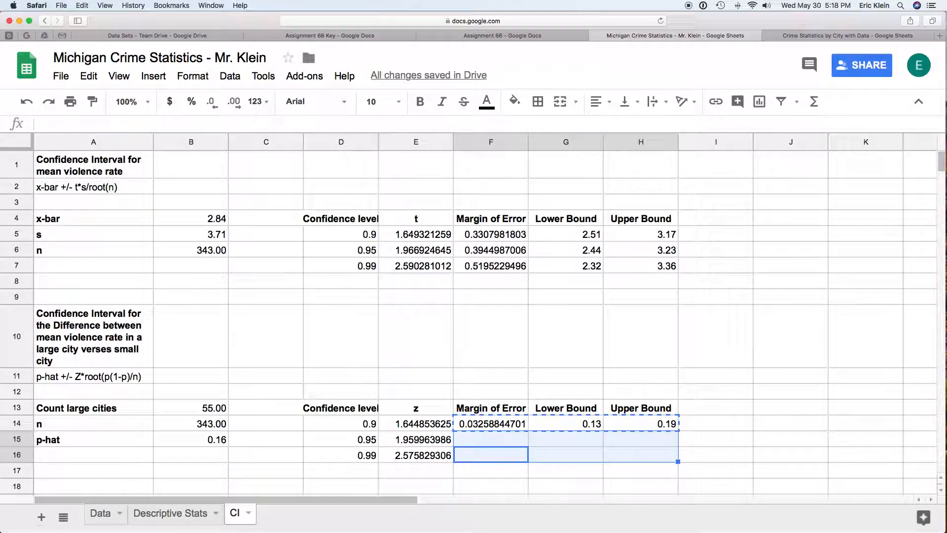
{"action": "key", "text": "super+v"}
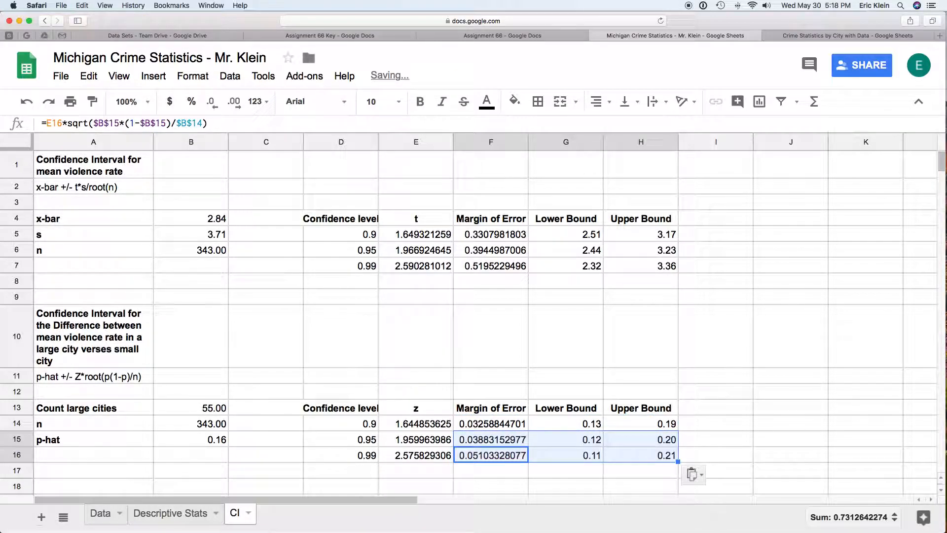
{"action": "left_click", "coordinate": [595, 458]}
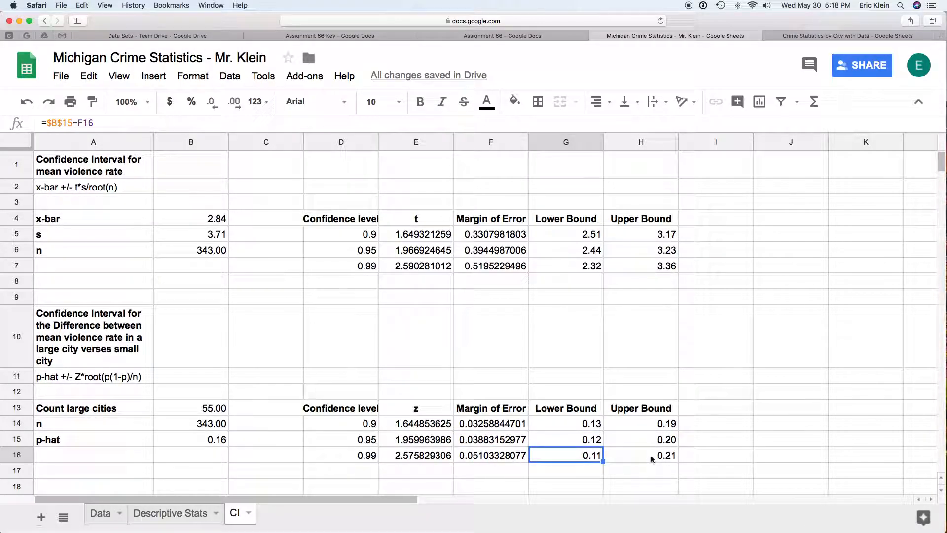